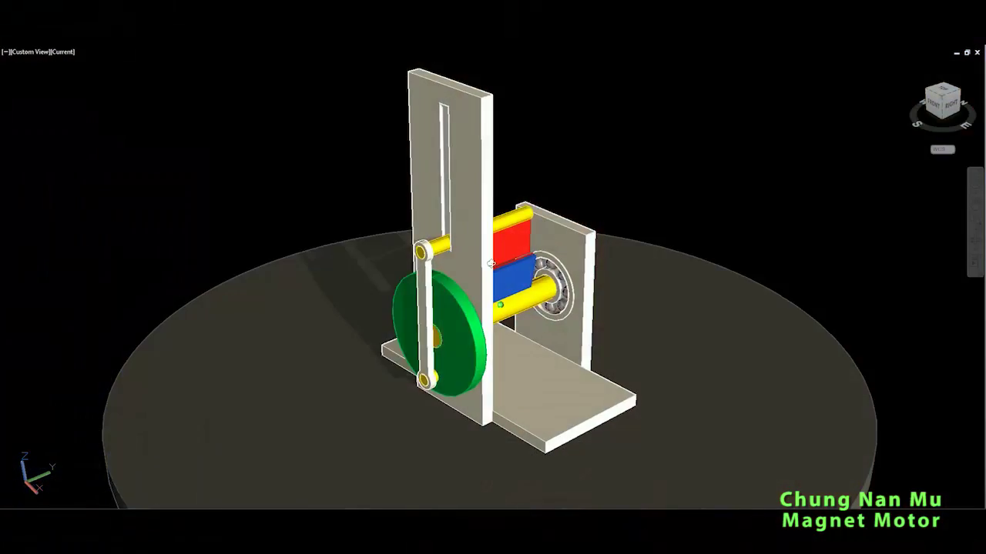
Inspect the complete motor assembly all the way around, from the front, right, back and left sides
shift+middle_drag(491, 264, 459, 263)
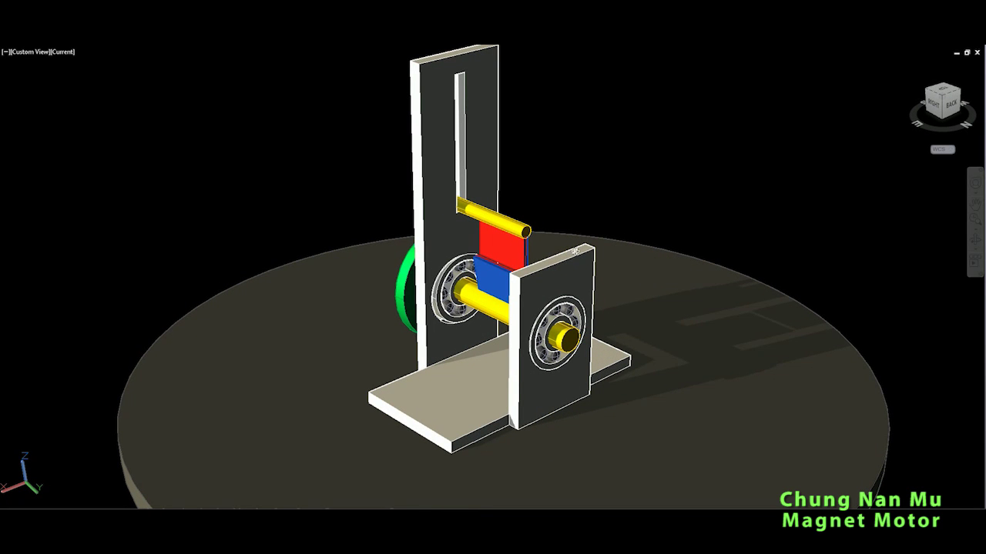
shift+middle_drag(575, 251, 528, 264)
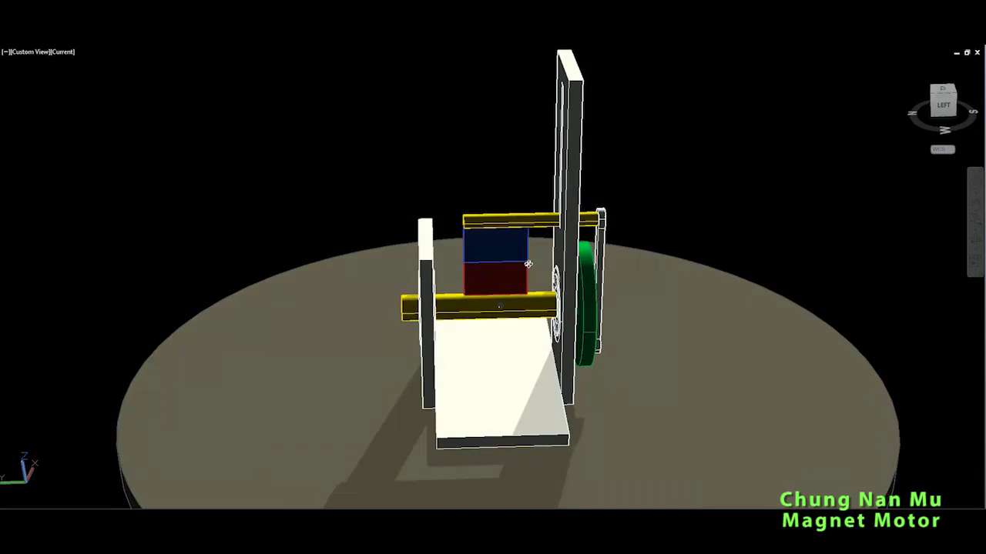
shift+middle_drag(592, 283, 517, 278)
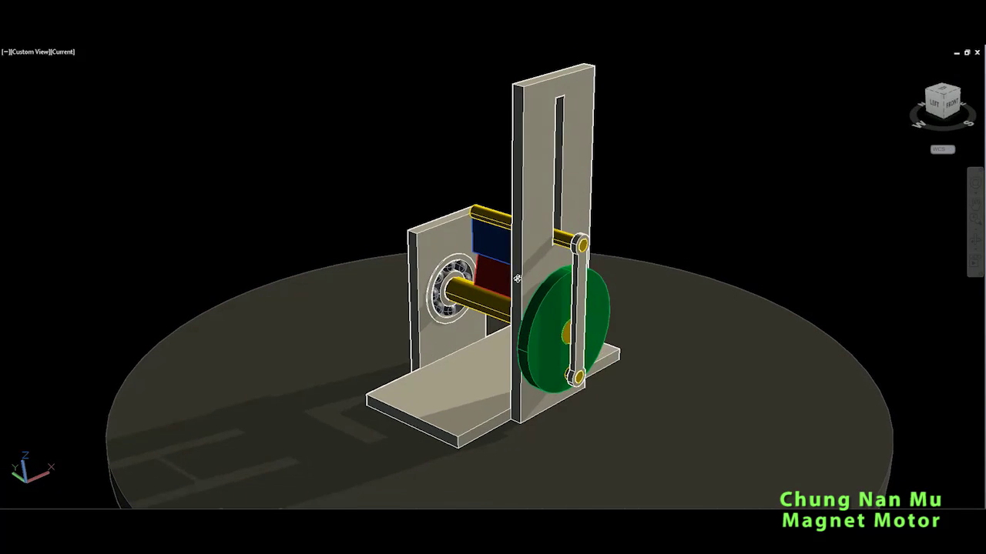
shift+middle_drag(610, 288, 469, 302)
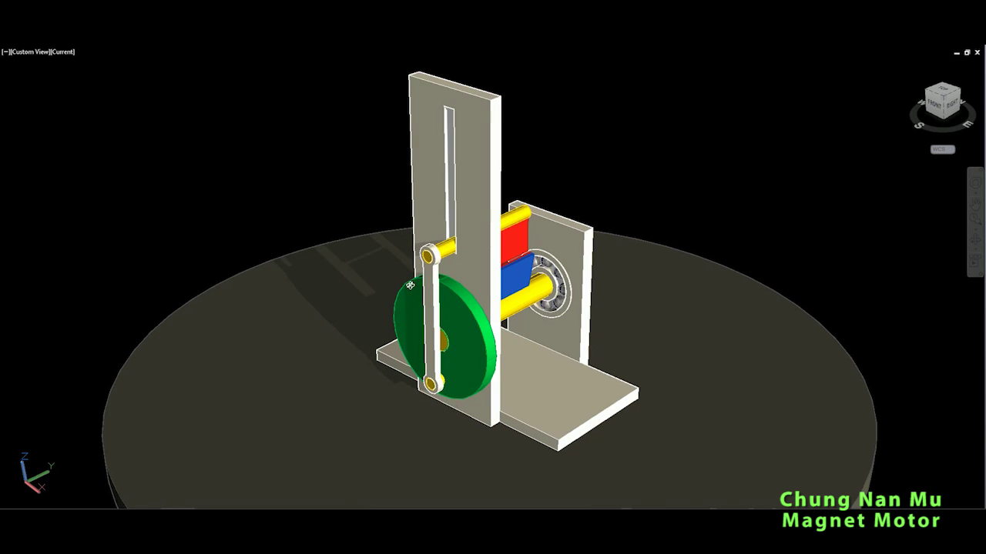
Examine the frame in isolation, including the slotted upright, the shorter plate, the bearing holes and the base, and clear the selection
click(493, 181)
click(975, 241)
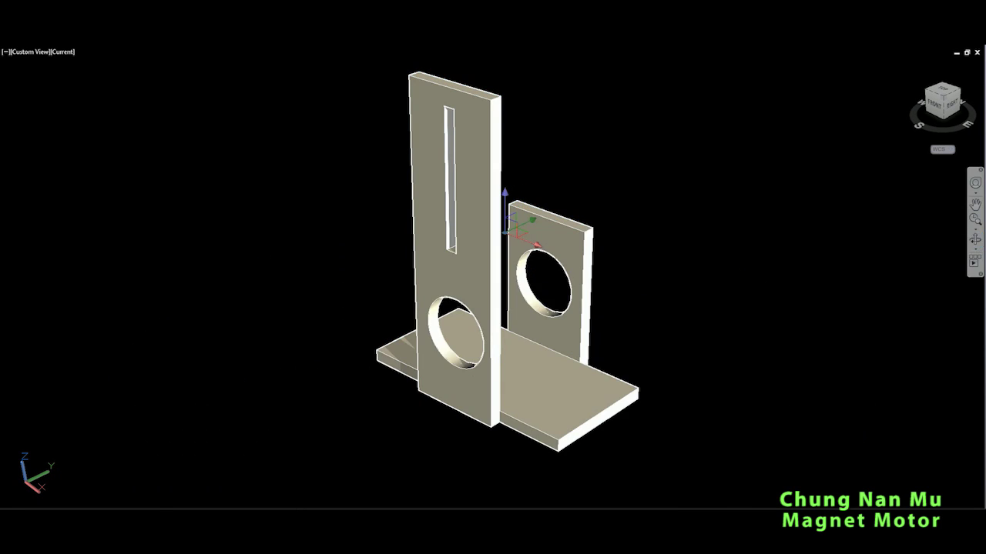
drag(506, 214, 605, 303)
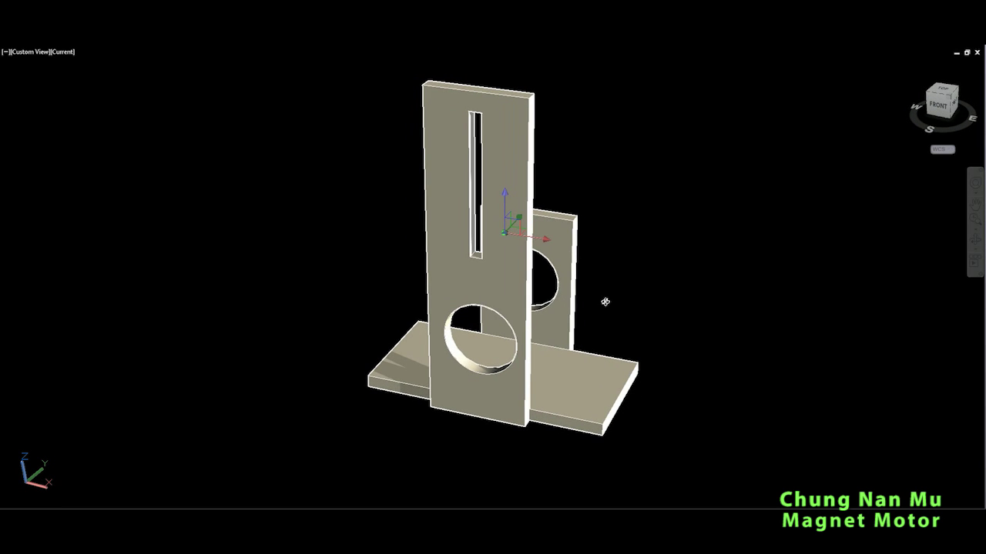
drag(492, 130, 510, 68)
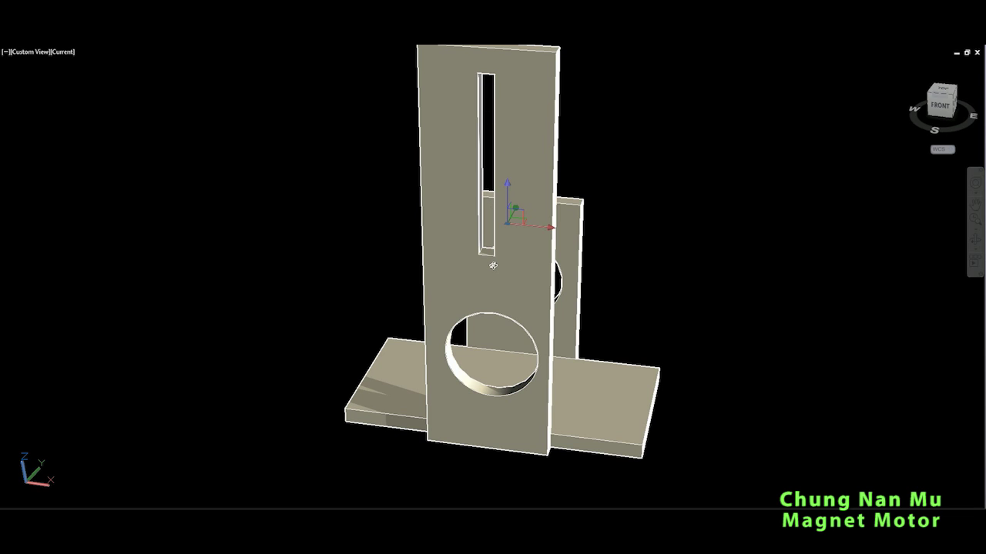
drag(507, 204, 494, 209)
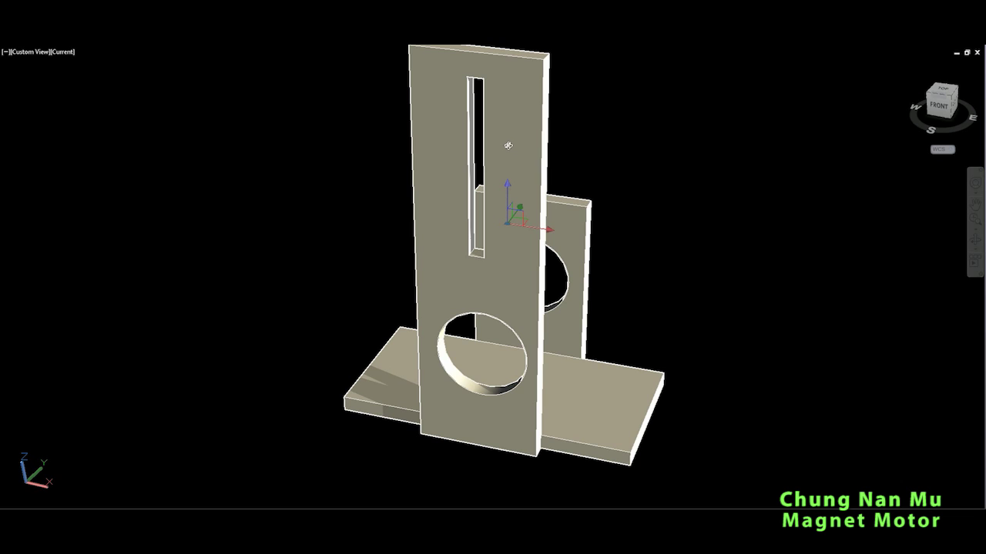
drag(513, 149, 497, 154)
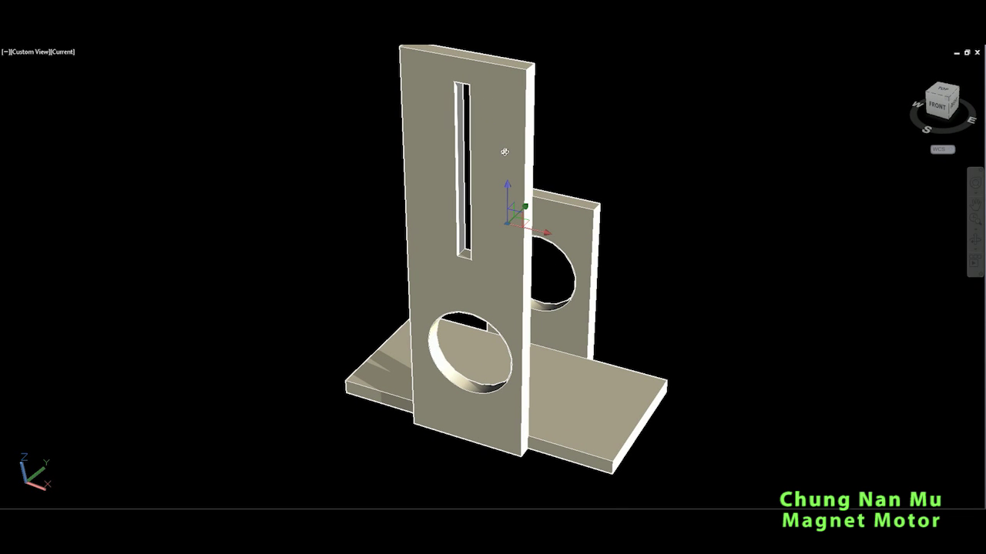
mouse_move(504, 174)
mouse_down()
mouse_move(495, 168)
mouse_move(493, 177)
mouse_up()
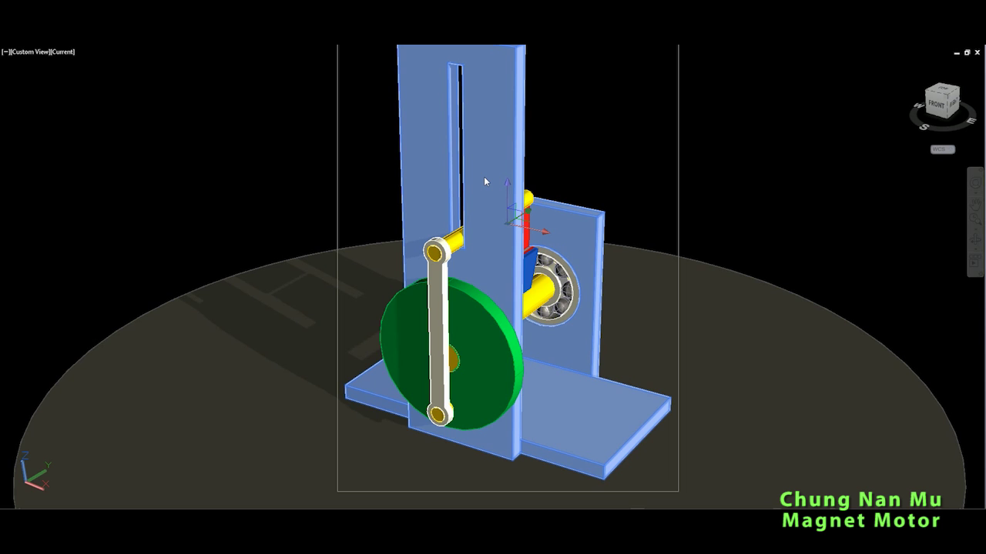
key(Escape)
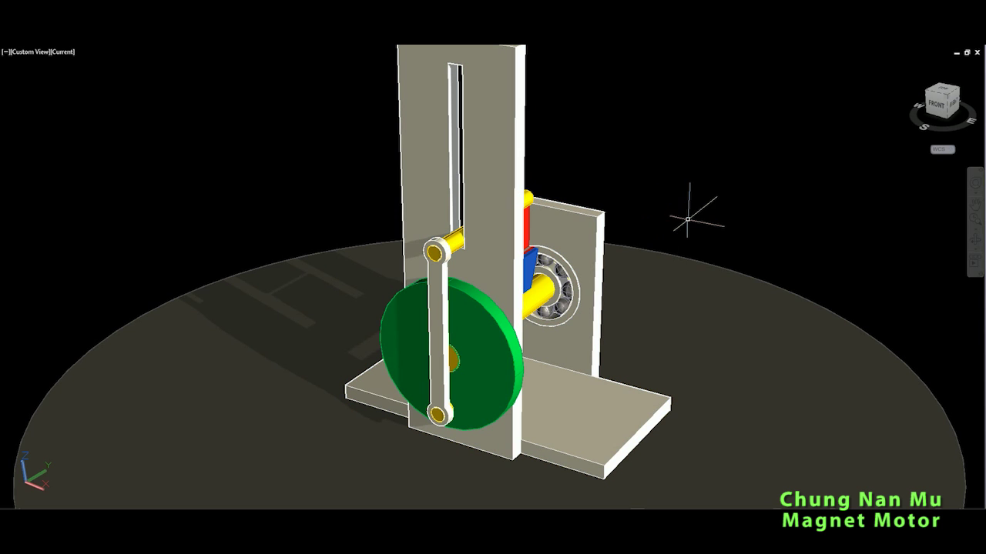
Examine the lower shaft with its green flywheel and attached magnet in isolation from the side and front, and clear the selection
click(976, 239)
drag(550, 351, 482, 349)
scroll(464, 256, up, 1)
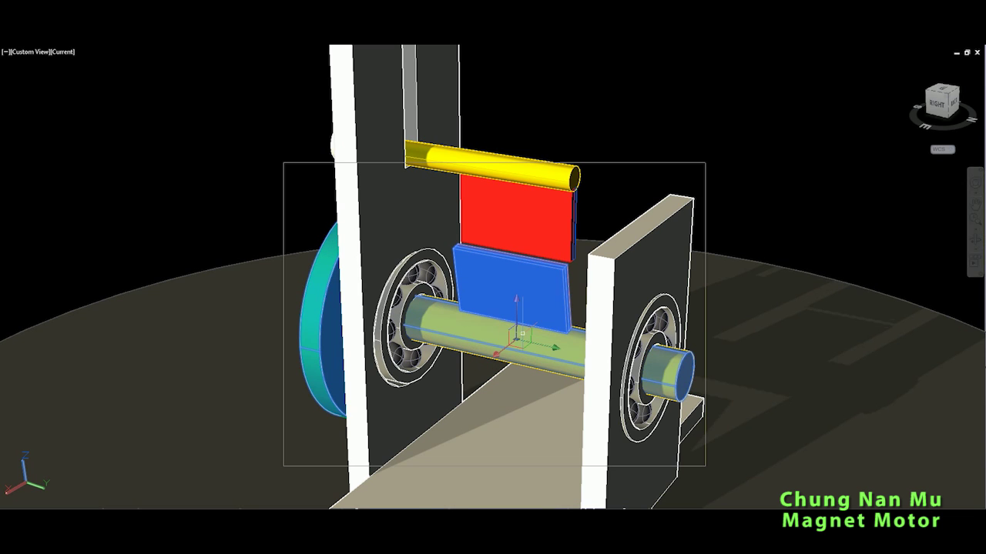
click(975, 237)
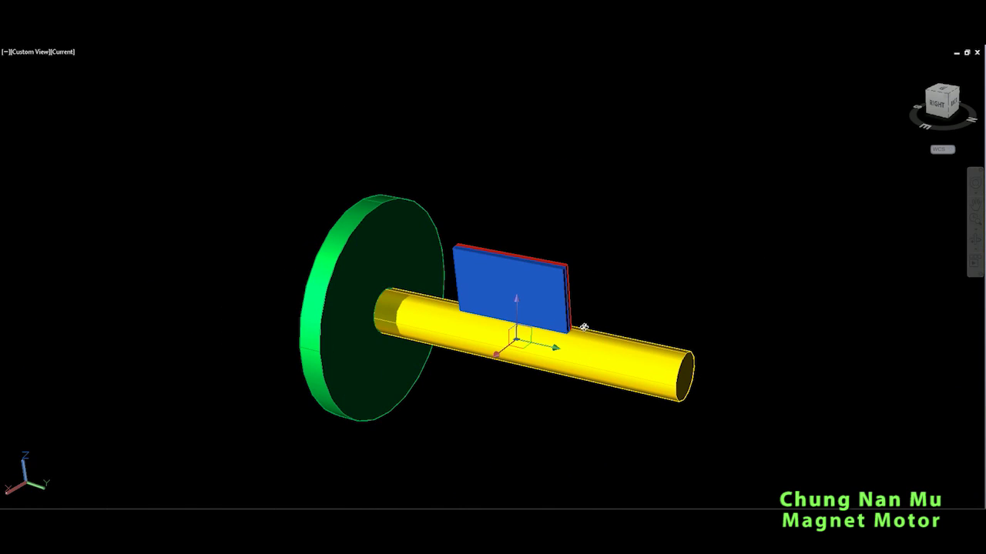
mouse_move(576, 315)
mouse_down()
mouse_move(491, 325)
mouse_move(573, 320)
mouse_up()
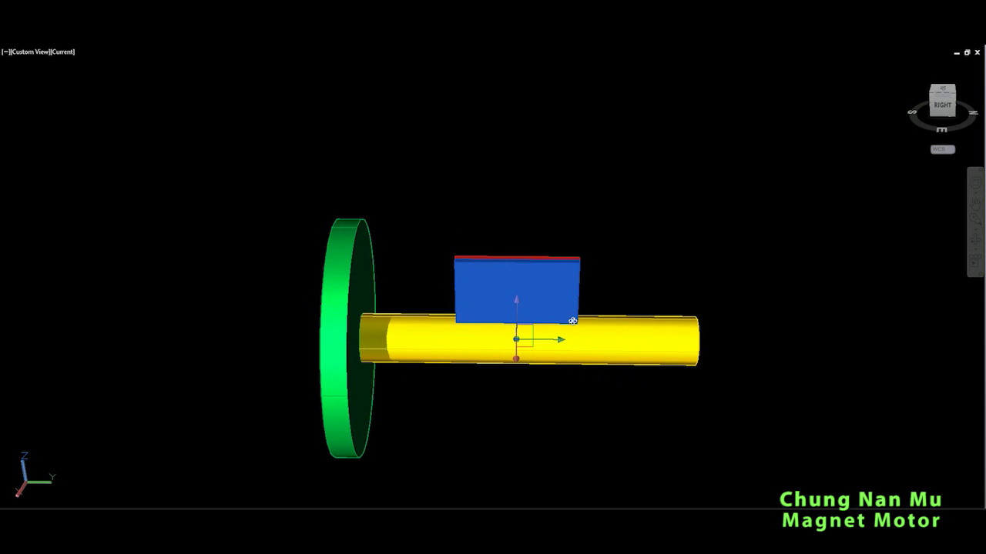
drag(489, 321, 670, 320)
drag(589, 308, 552, 307)
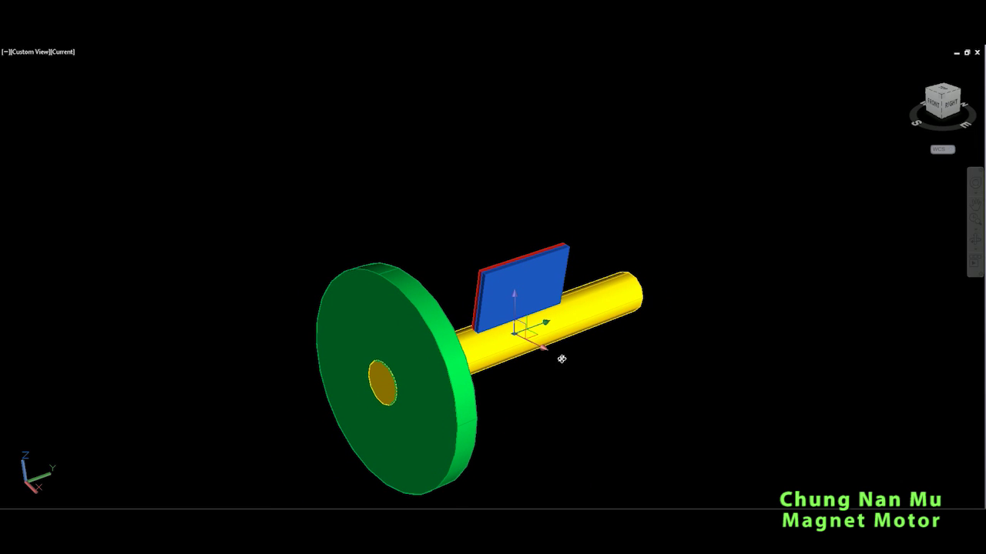
drag(567, 334, 547, 377)
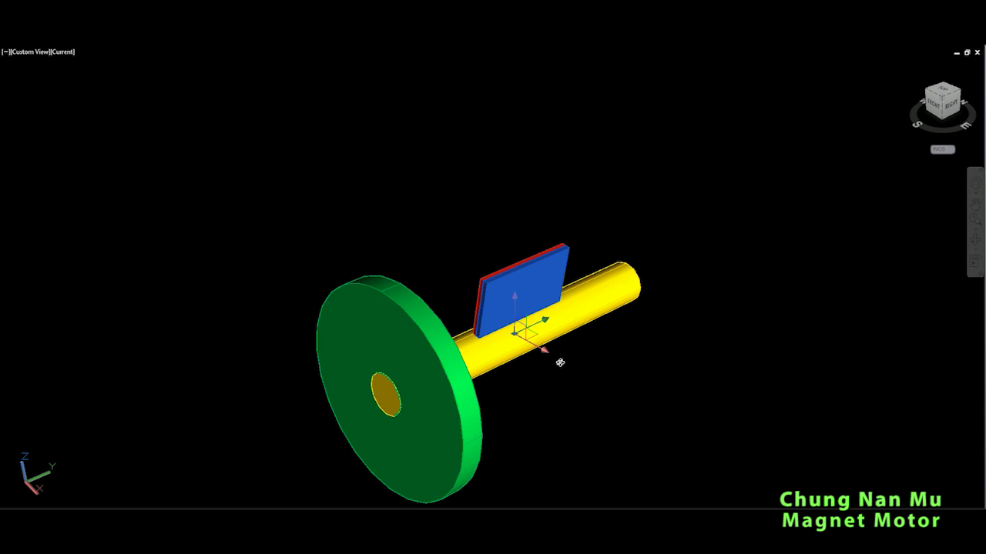
drag(531, 380, 526, 371)
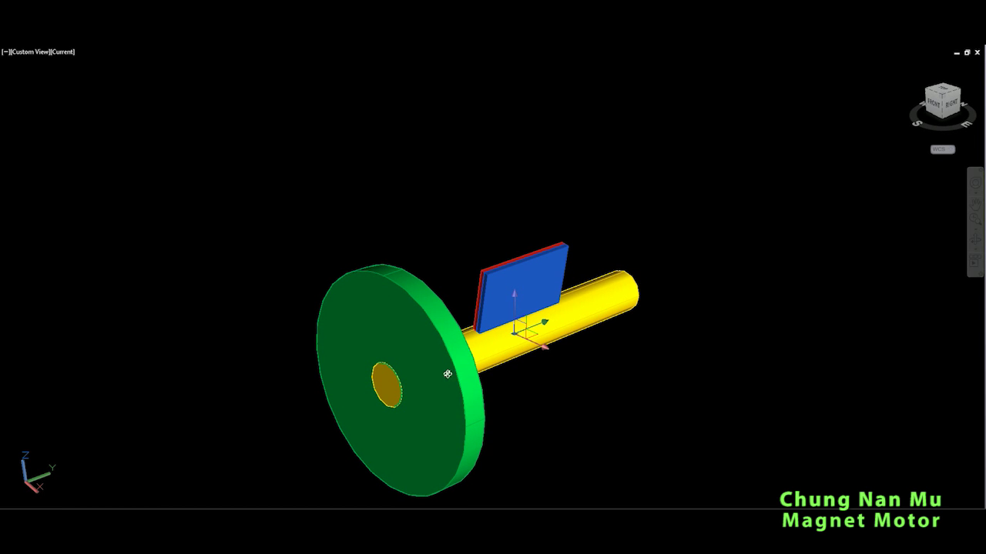
mouse_move(449, 374)
mouse_down()
mouse_move(458, 359)
mouse_move(446, 369)
mouse_up()
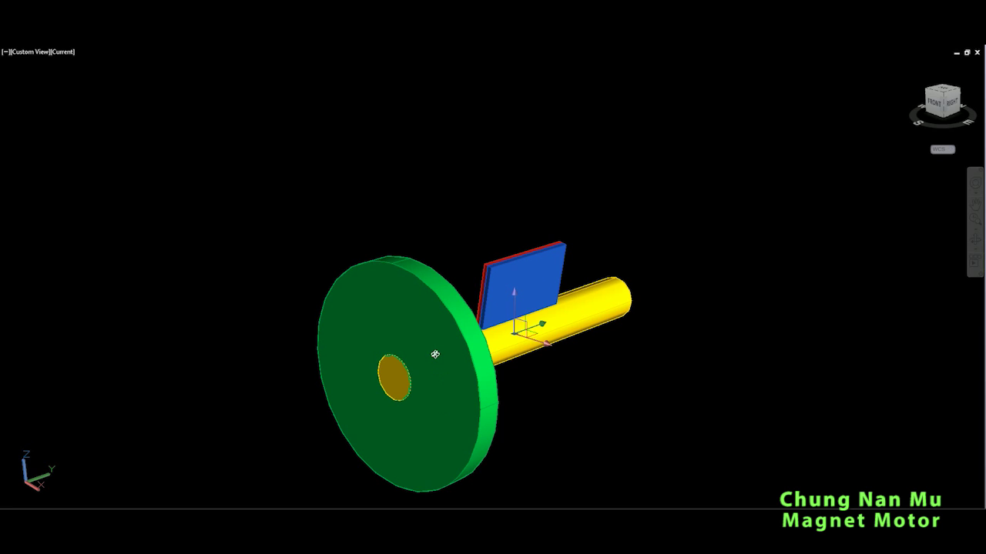
drag(489, 357, 476, 373)
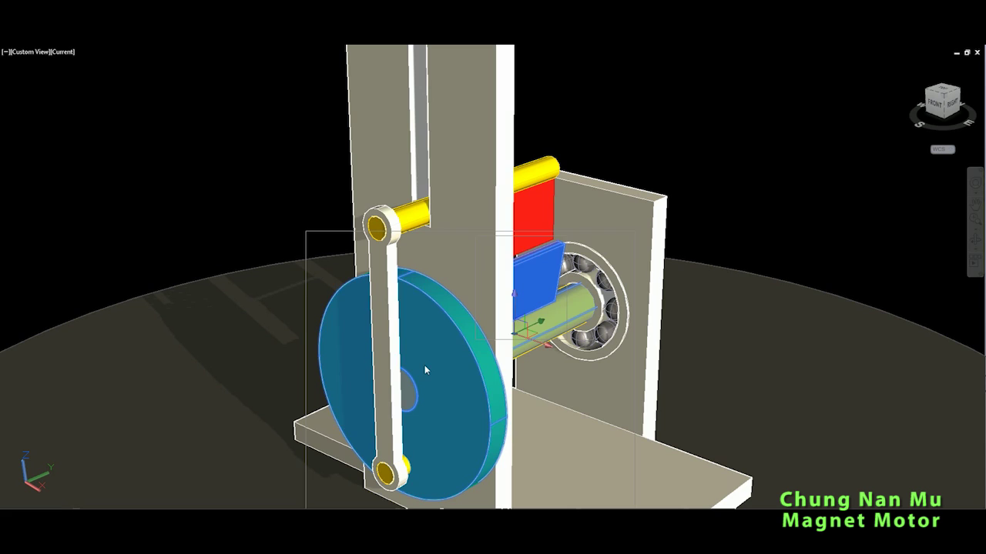
key(Escape)
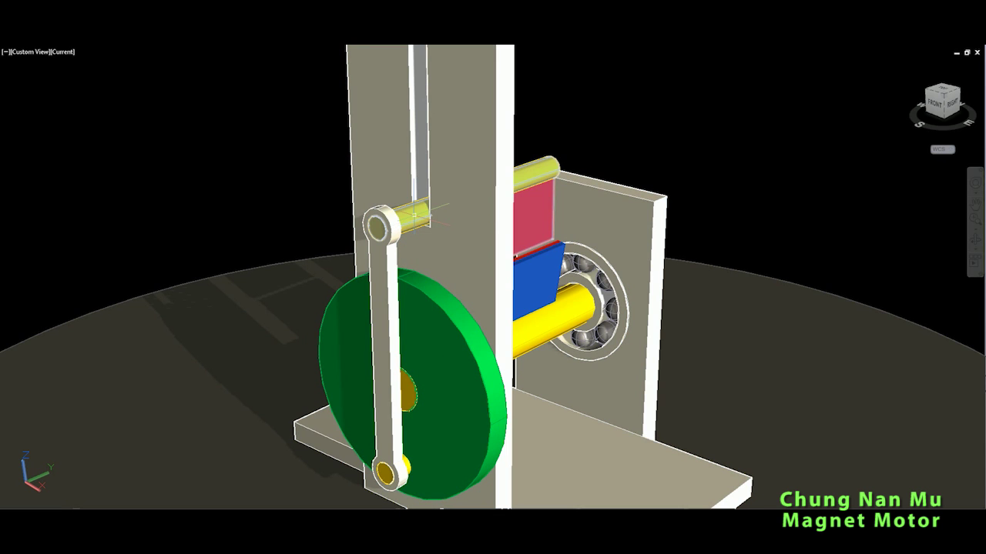
View the upper yellow rod with its hanging magnet in isolation
click(414, 216)
scroll(620, 404, down, 4)
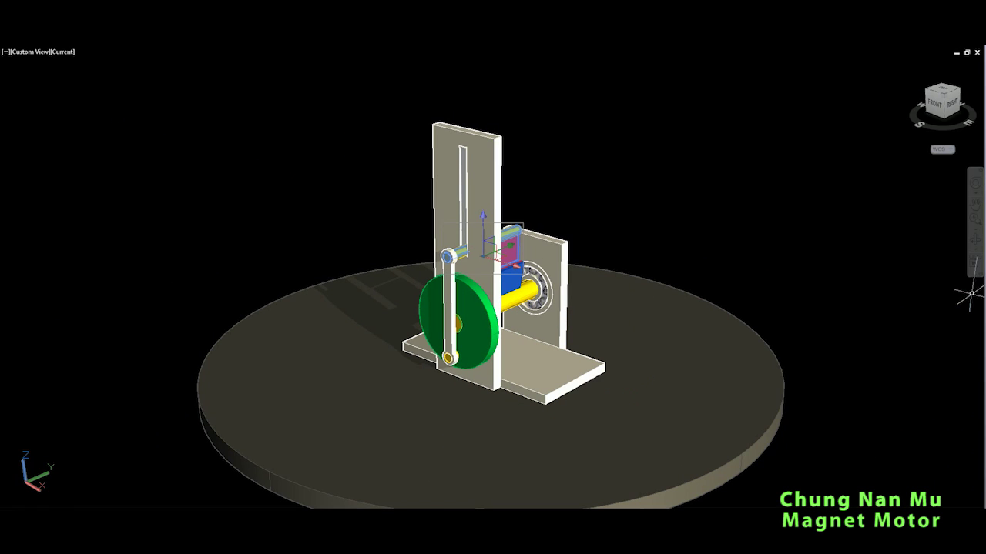
click(975, 241)
drag(539, 225, 549, 245)
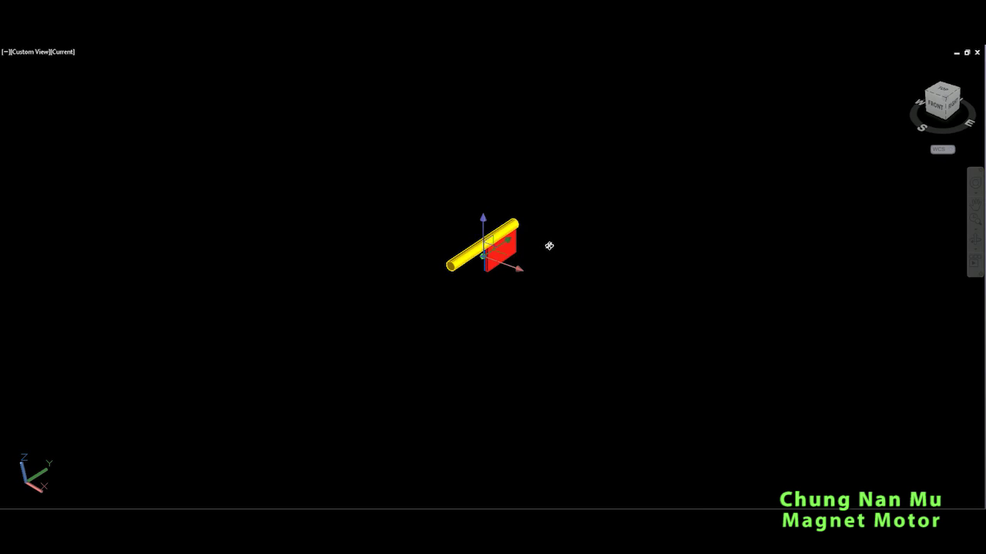
key(Escape)
Add the frame to the selection and inspect how the upper magnet rod sits in the upright's slot from both sides
click(499, 189)
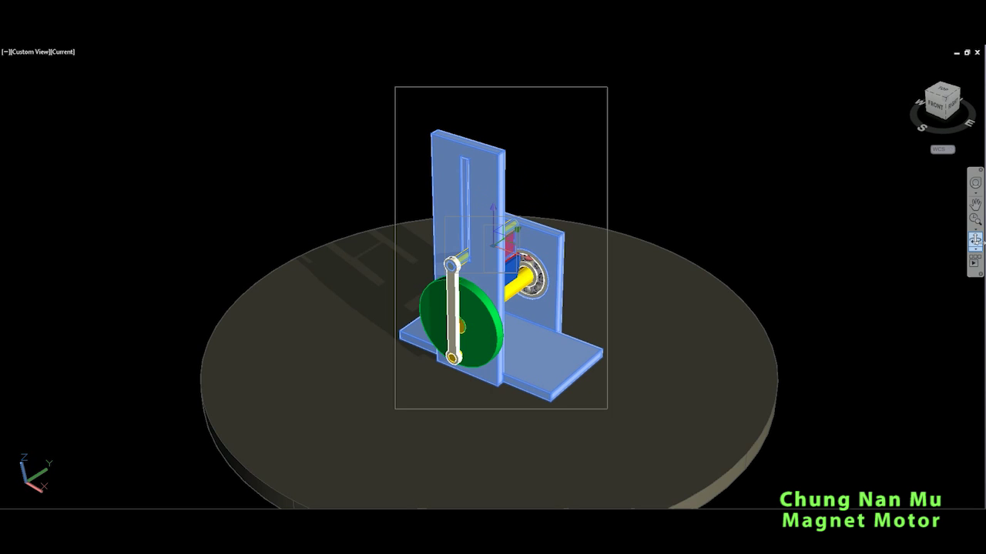
click(975, 240)
scroll(486, 237, up, 2)
drag(483, 234, 352, 209)
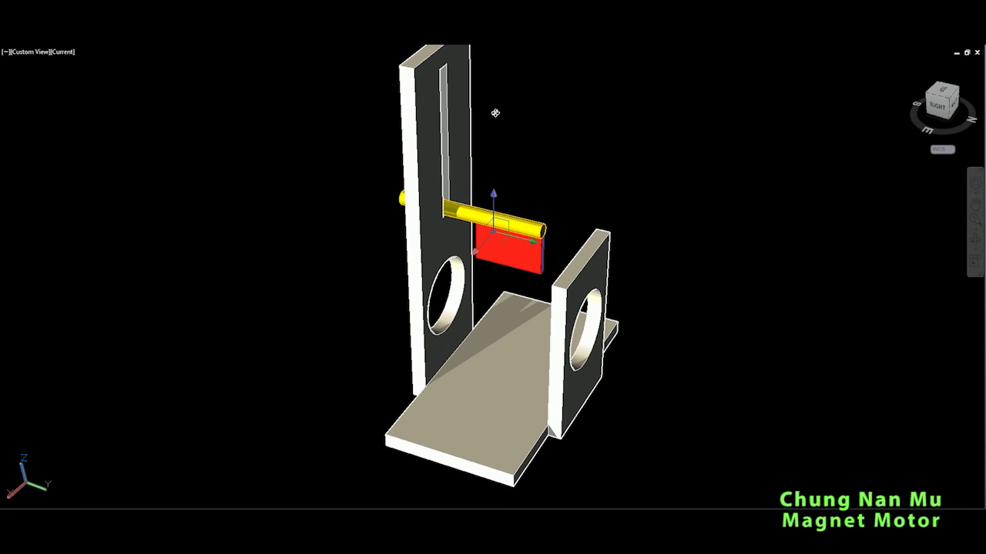
drag(495, 113, 465, 124)
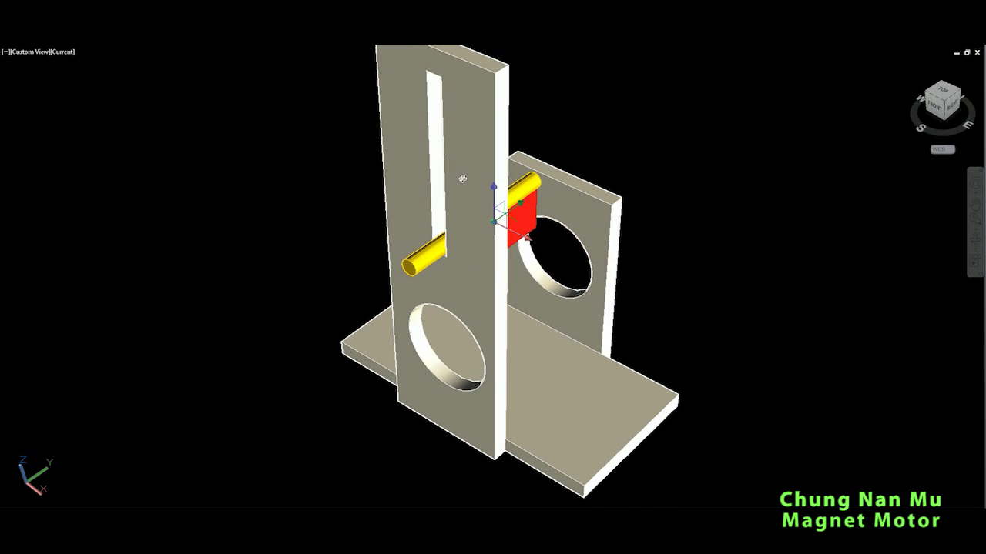
mouse_move(462, 178)
shift+middle_down()
mouse_move(670, 191)
mouse_move(554, 161)
mouse_move(266, 152)
mouse_move(639, 232)
mouse_move(752, 223)
mouse_move(531, 151)
mouse_move(465, 177)
shift+middle_up()
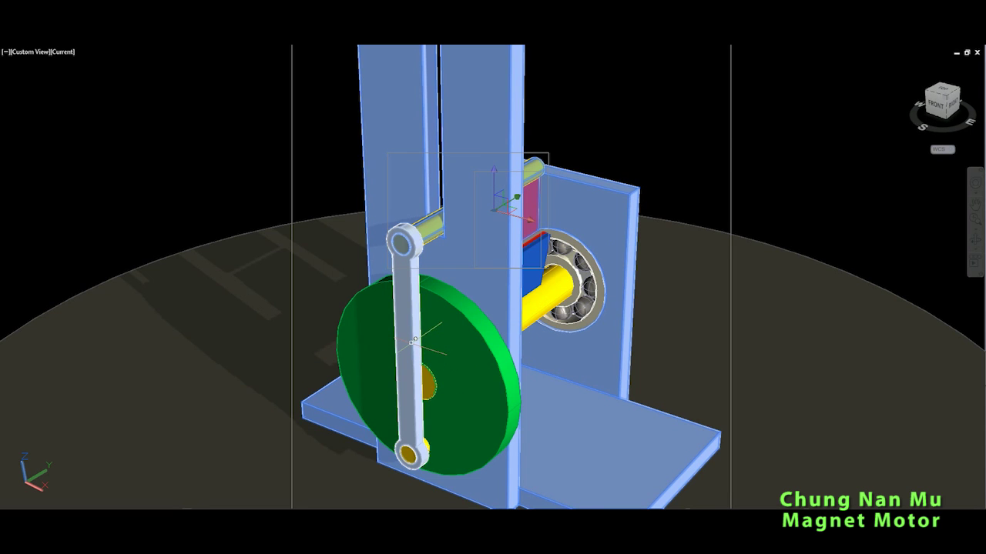
Add the connecting rod to the selection and examine how it joins the upper magnet rod in front of the slotted frame
click(412, 341)
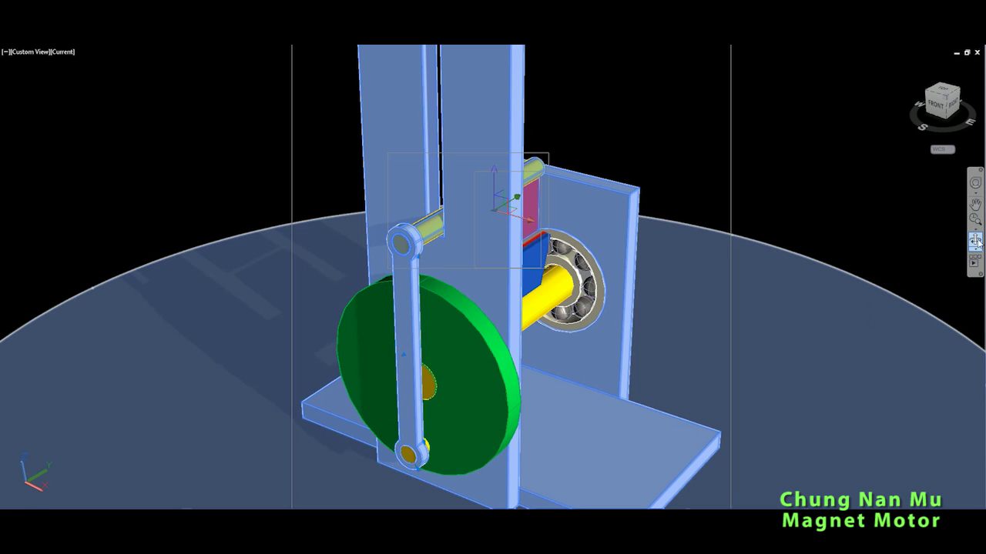
click(975, 242)
drag(550, 308, 533, 301)
shift+middle_drag(413, 392, 475, 345)
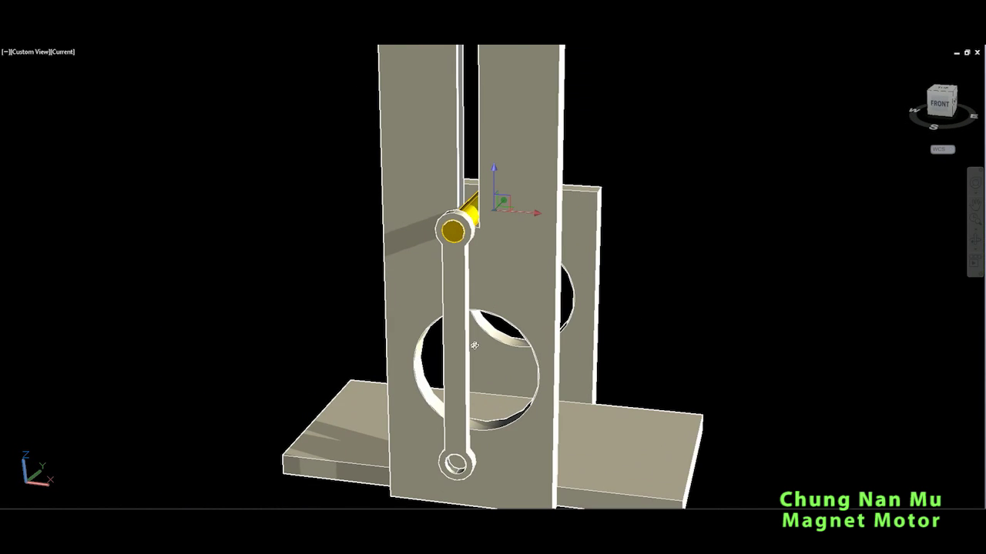
shift+middle_drag(523, 201, 457, 91)
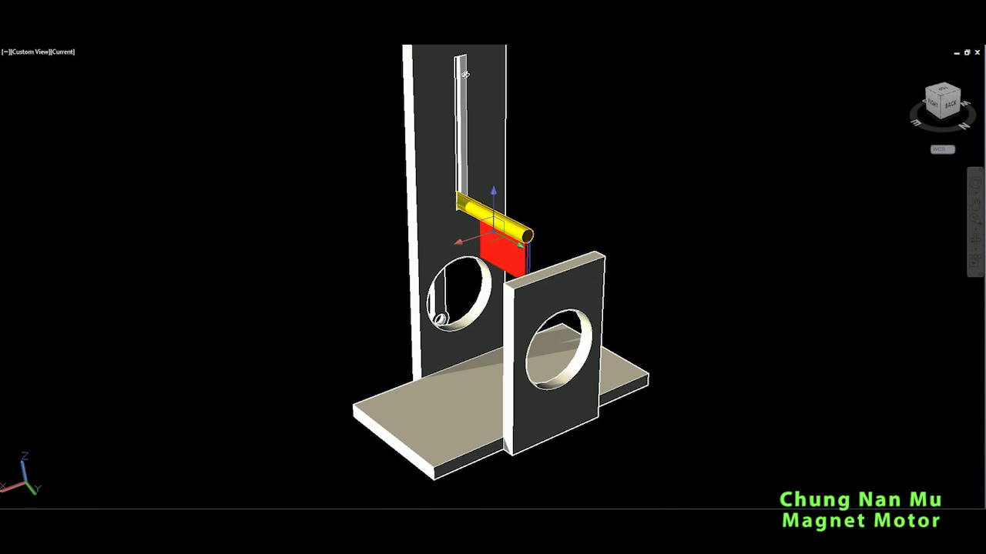
shift+middle_drag(472, 262, 655, 220)
scroll(655, 220, down, 3)
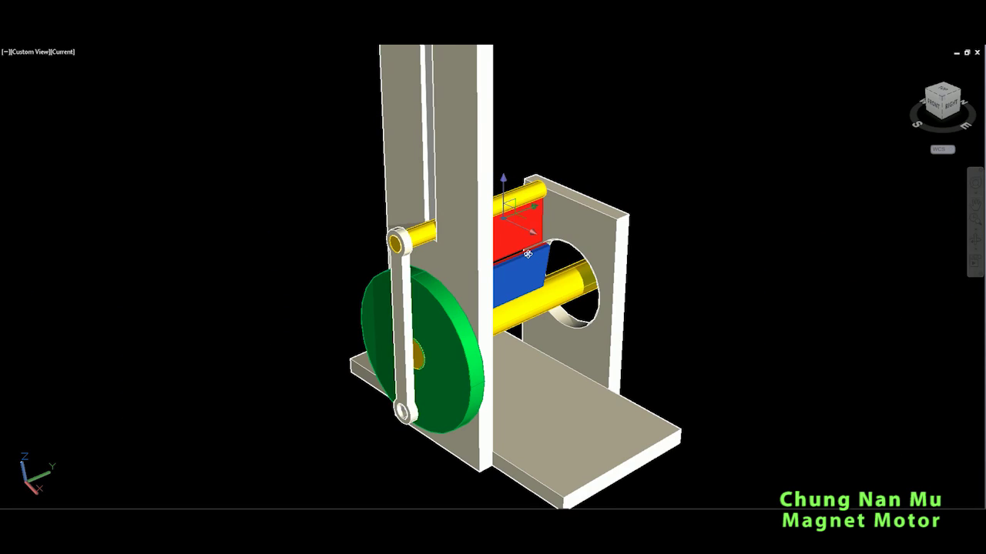
Inspect the flywheel shaft together with the frame, connecting rod and both magnets from the front and back, and clear the selection
mouse_move(462, 299)
shift+middle_down()
mouse_move(387, 304)
mouse_move(470, 286)
mouse_move(439, 285)
mouse_move(484, 287)
shift+middle_up()
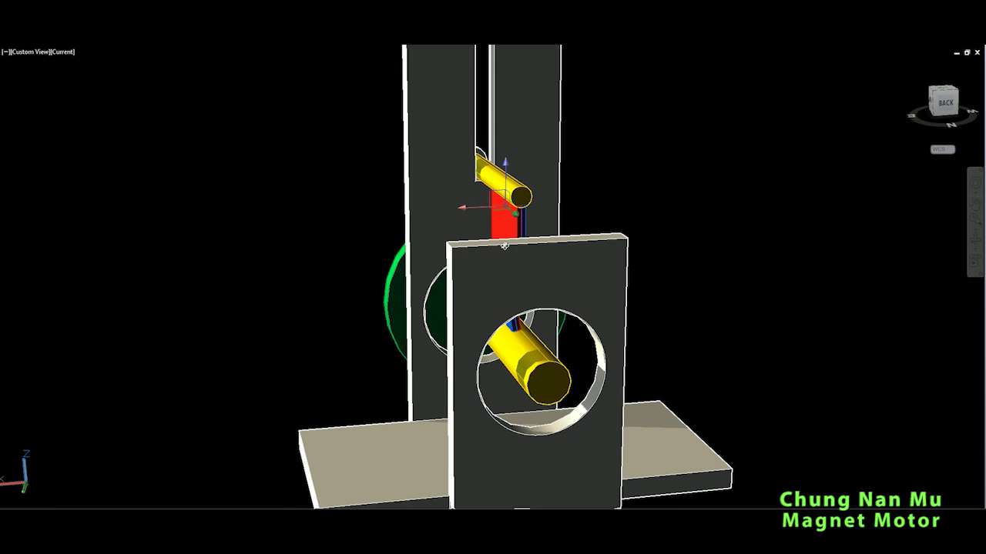
shift+middle_drag(475, 244, 600, 293)
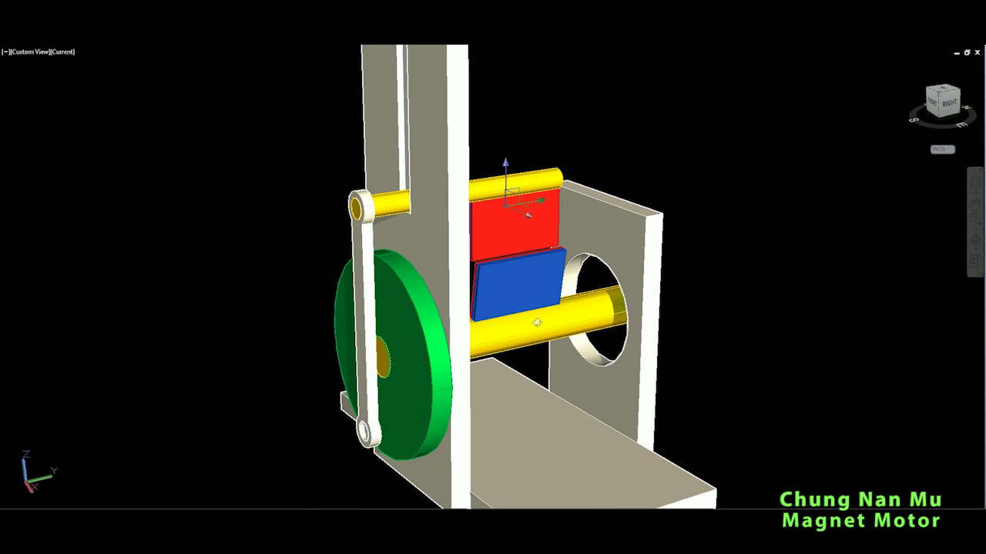
key(ctrl+a)
key(Escape)
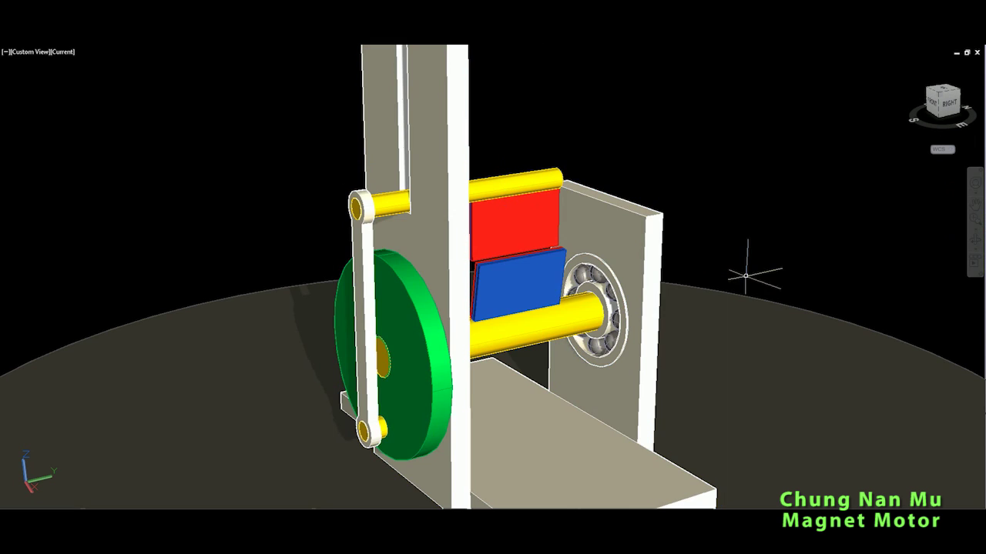
Inspect the full assembly from the front and examine the two facing magnets up close from the back
click(974, 240)
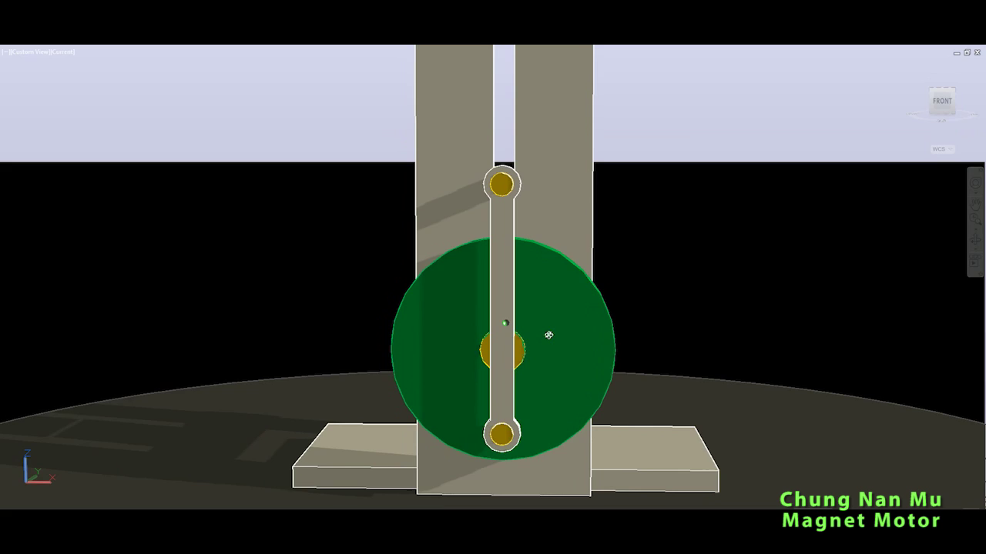
drag(570, 234, 531, 293)
scroll(553, 183, up, 5)
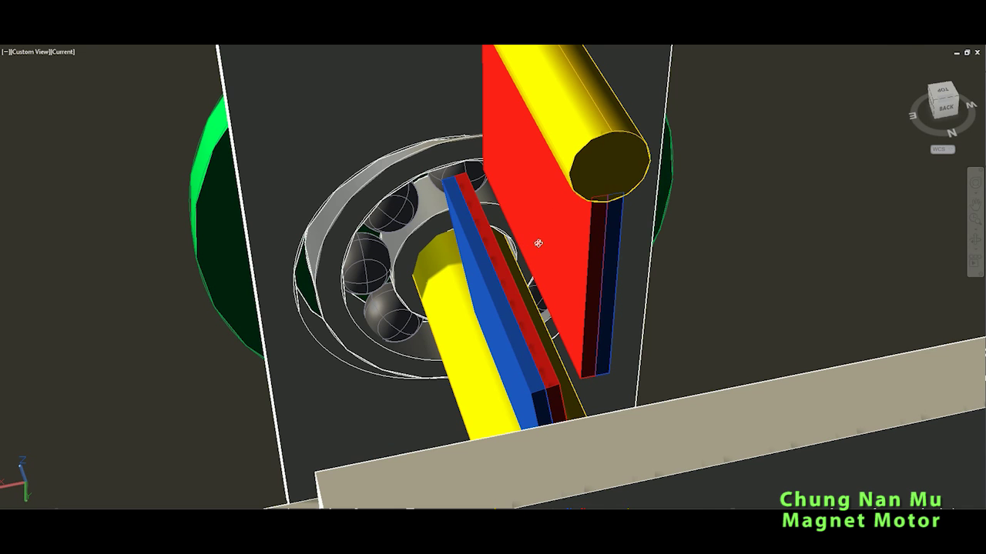
Highlight the upper magnet rod from the back to show its position above the lower magnet, and clear the selection
drag(538, 243, 520, 215)
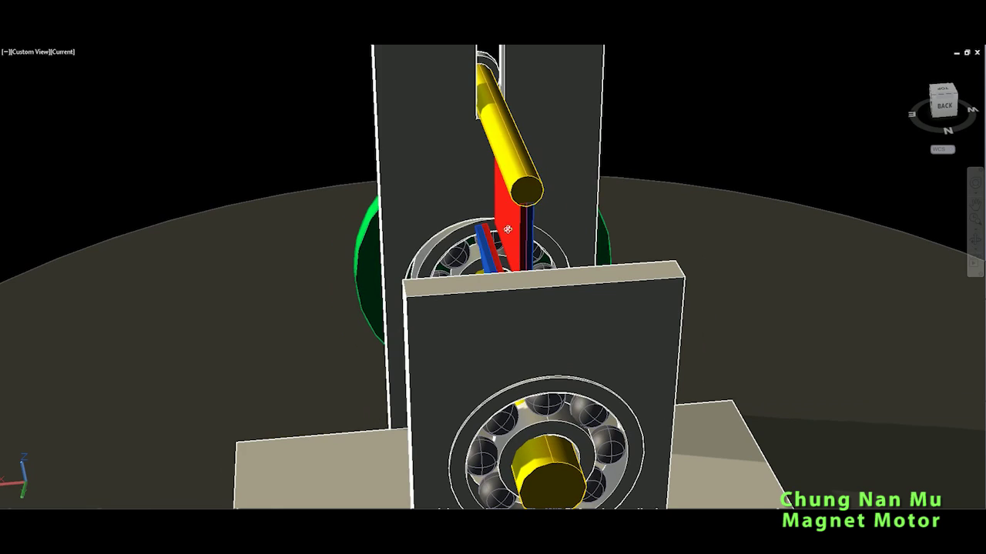
click(526, 181)
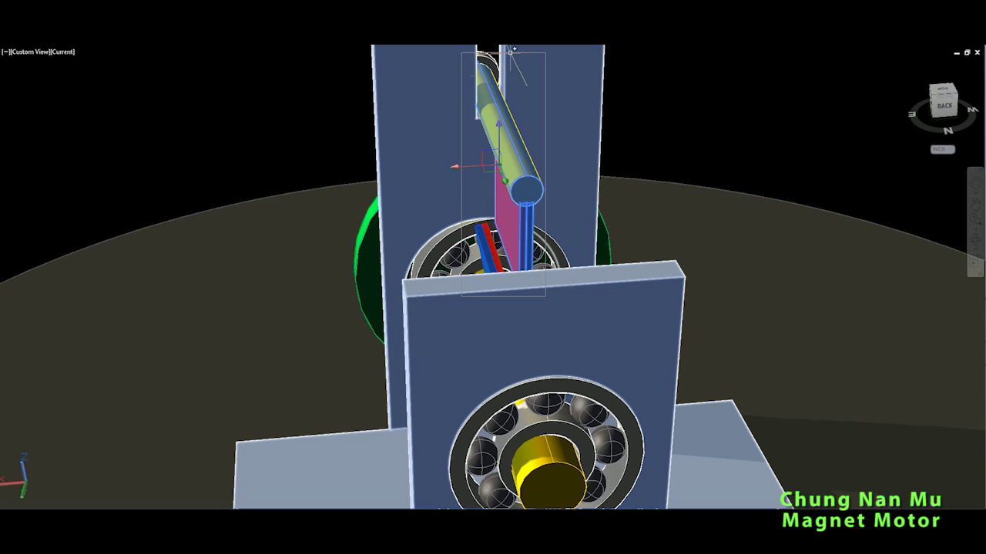
key(Escape)
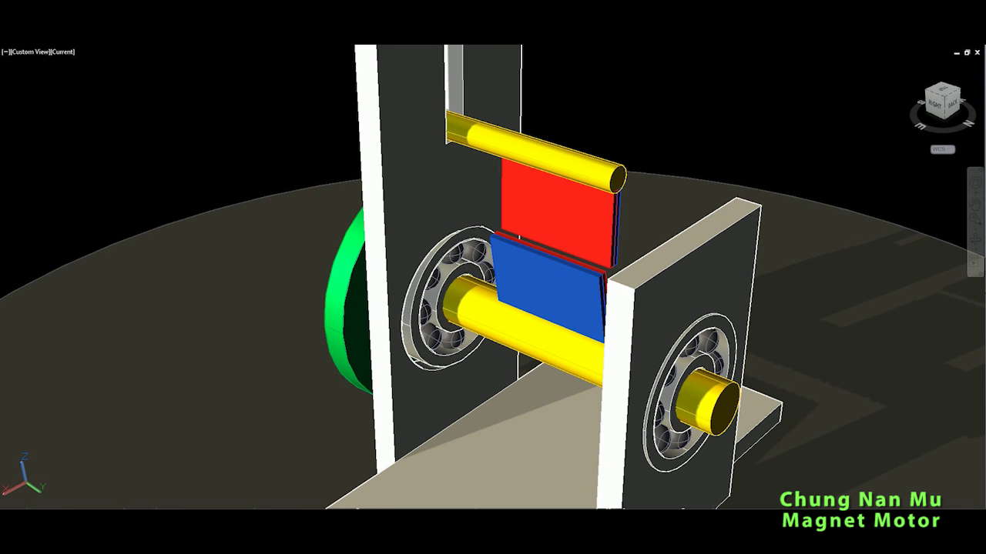
Switch the visual style to X-Ray and highlight the upper magnet rod and the flywheel shaft from the front
click(770, 81)
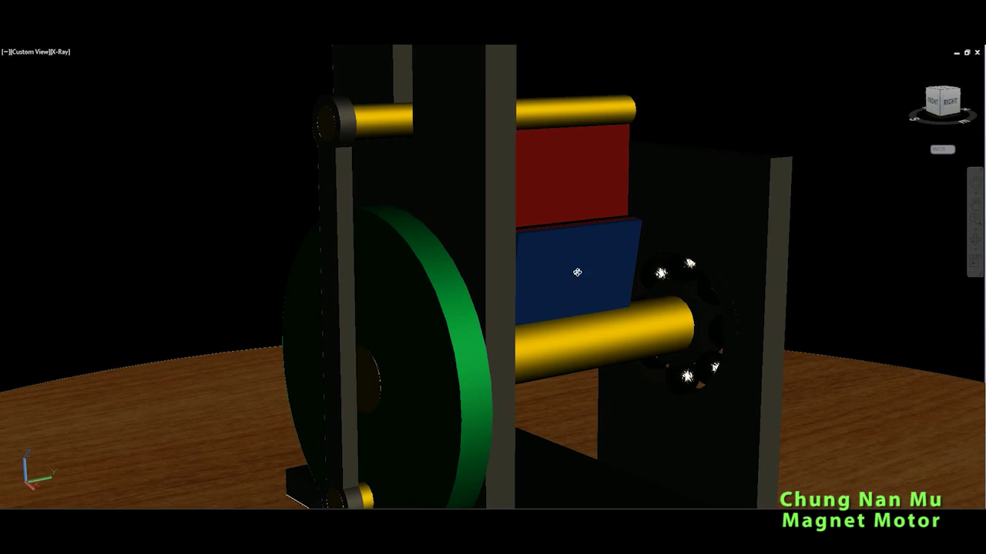
shift+middle_drag(576, 273, 655, 247)
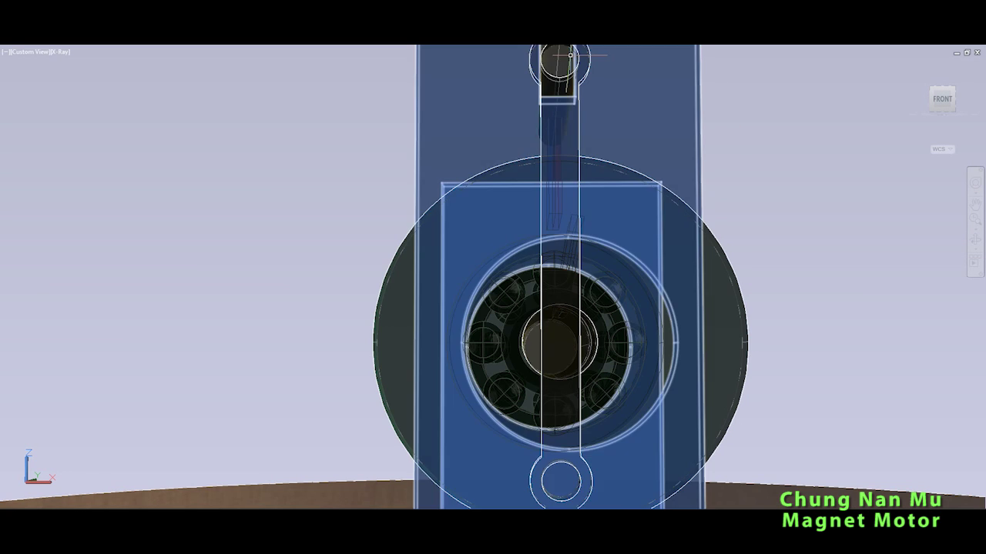
click(568, 56)
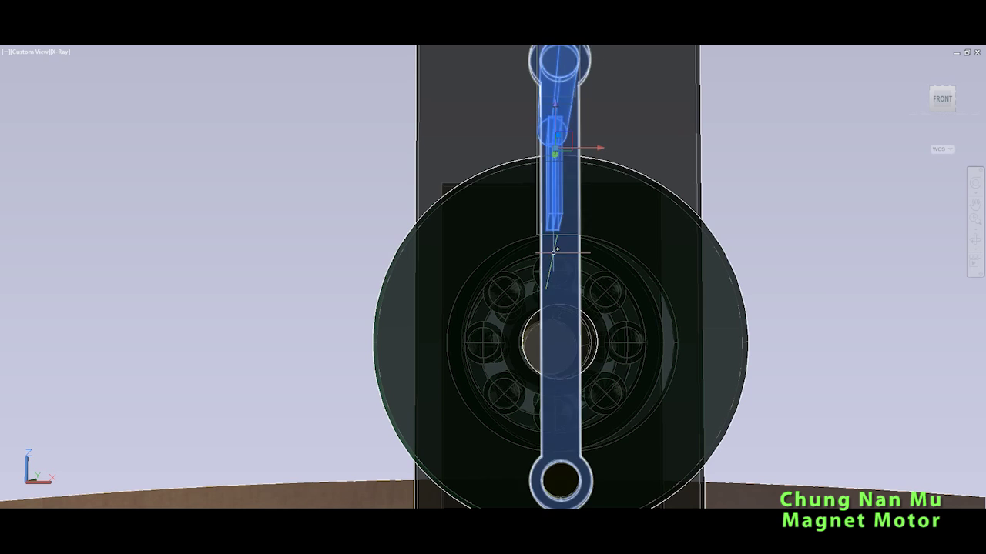
click(530, 334)
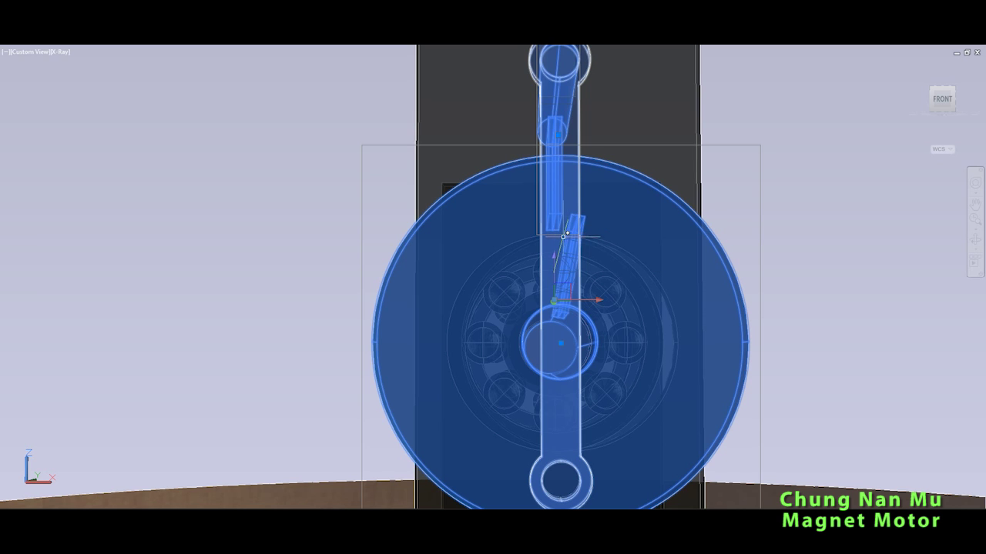
key(Escape)
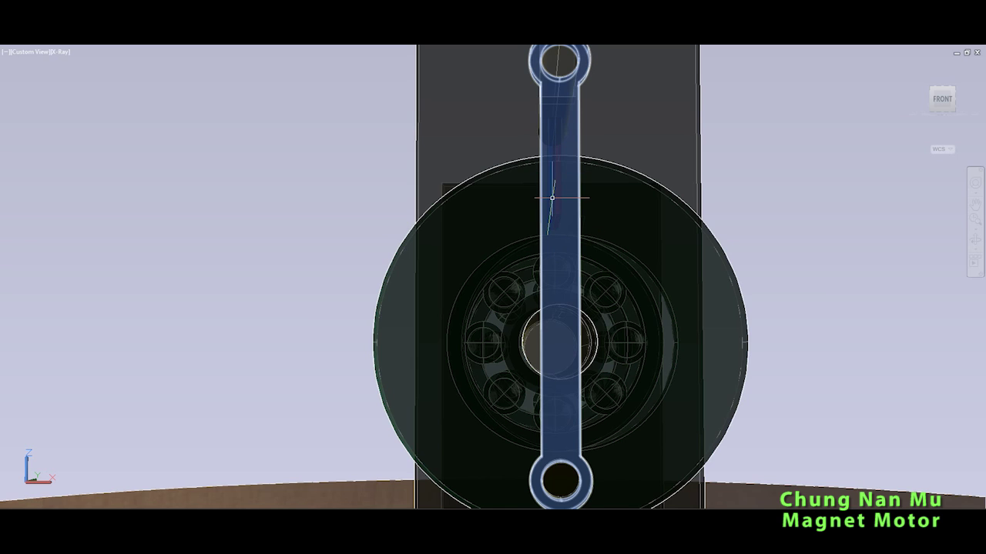
Highlight the flywheel shaft with its lower magnet and the upper magnet rod from the front-right, and clear the selection
click(975, 240)
drag(610, 266, 522, 308)
key(Escape)
click(610, 221)
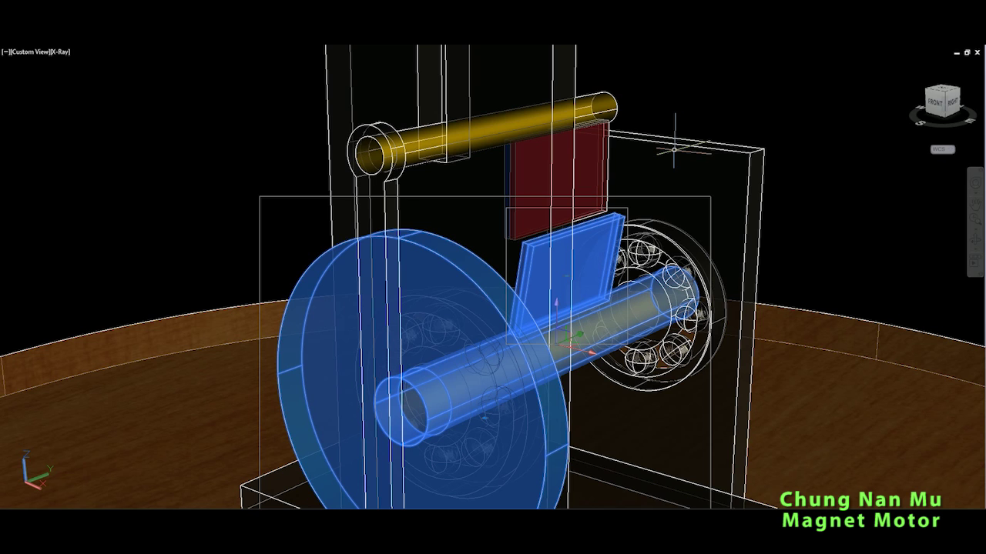
click(635, 169)
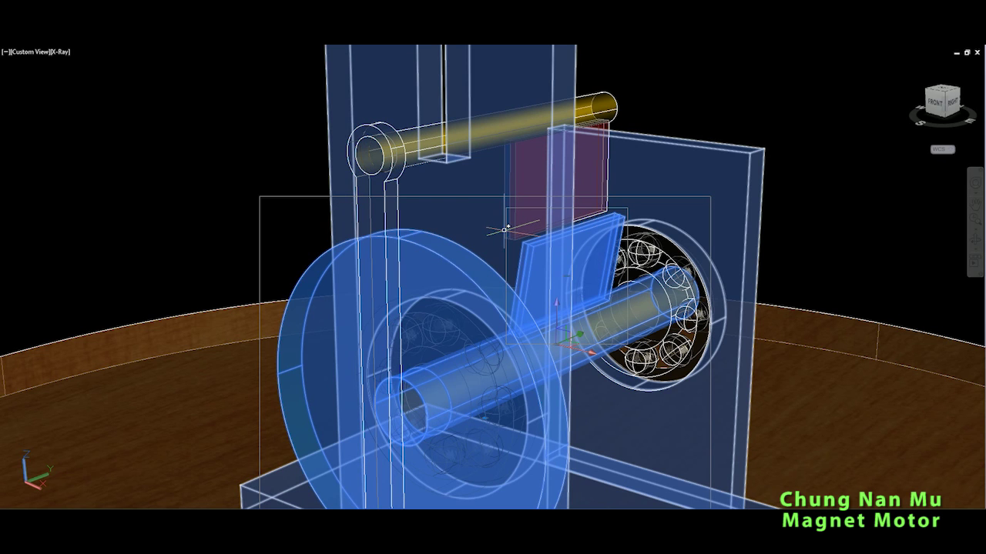
click(531, 199)
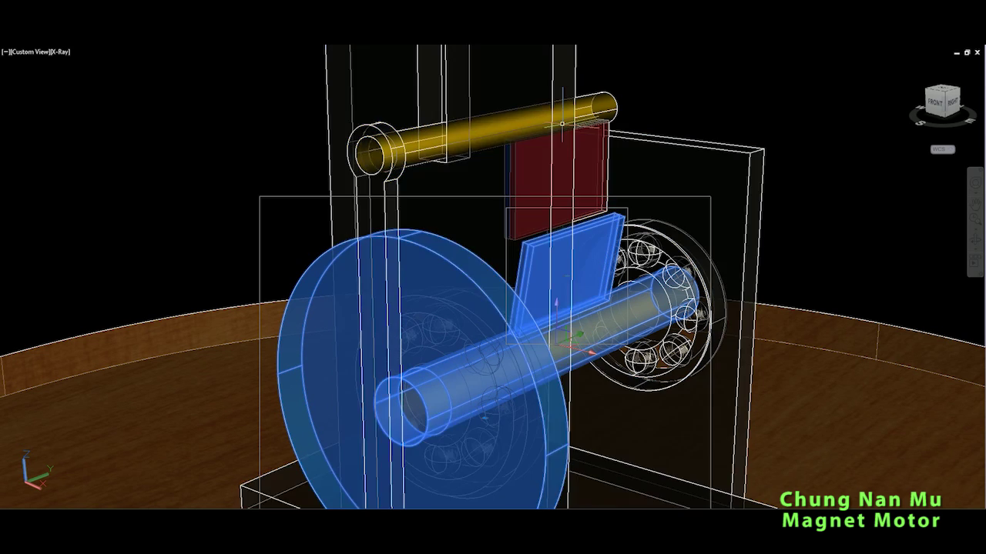
click(601, 103)
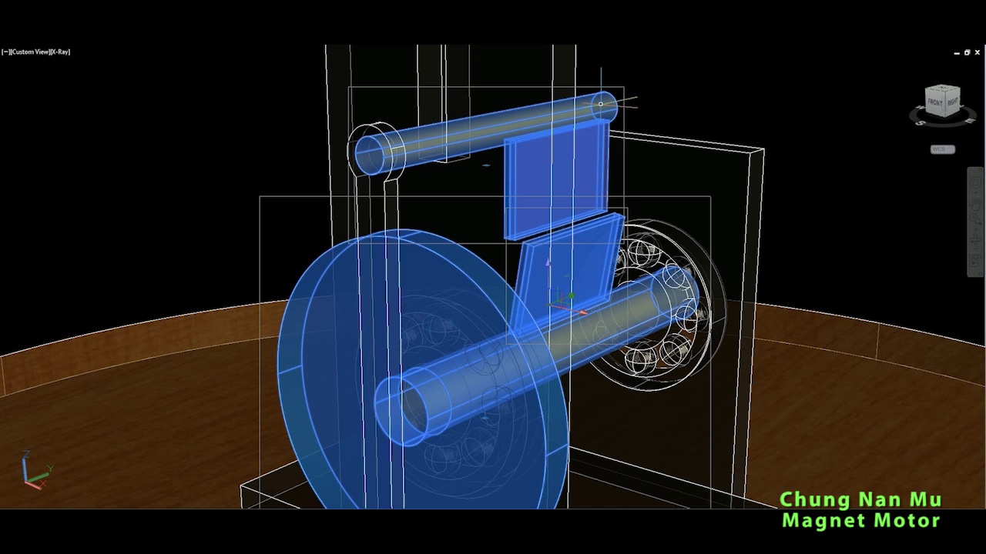
key(Escape)
Compare the lower magnet on the flywheel shaft with the upper magnet by highlighting both again, and clear the selection
click(601, 223)
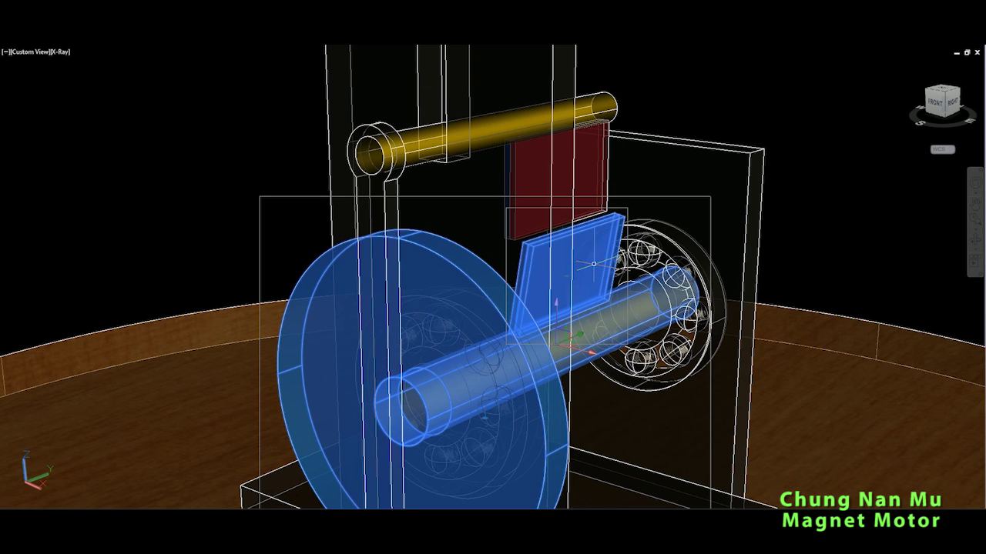
click(537, 207)
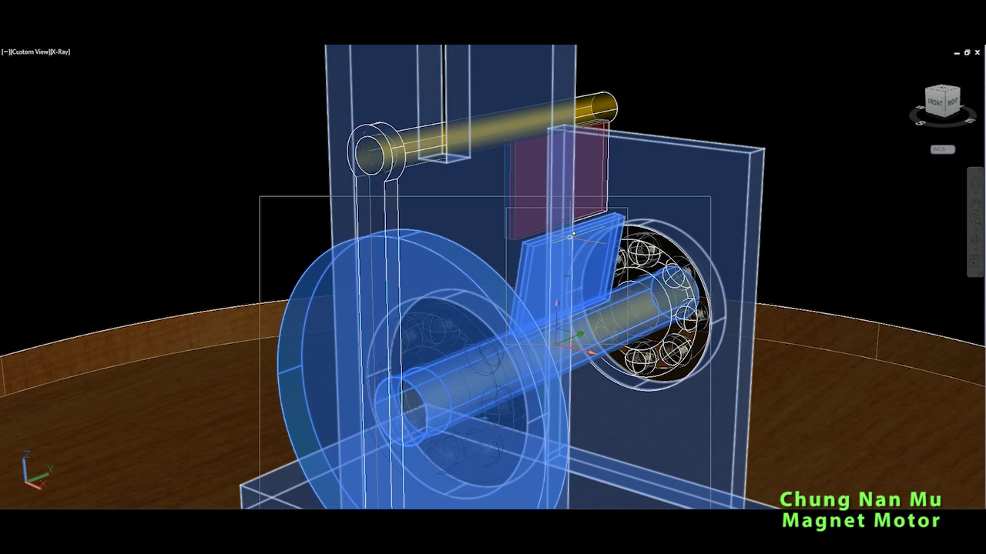
shift+click(537, 206)
click(598, 169)
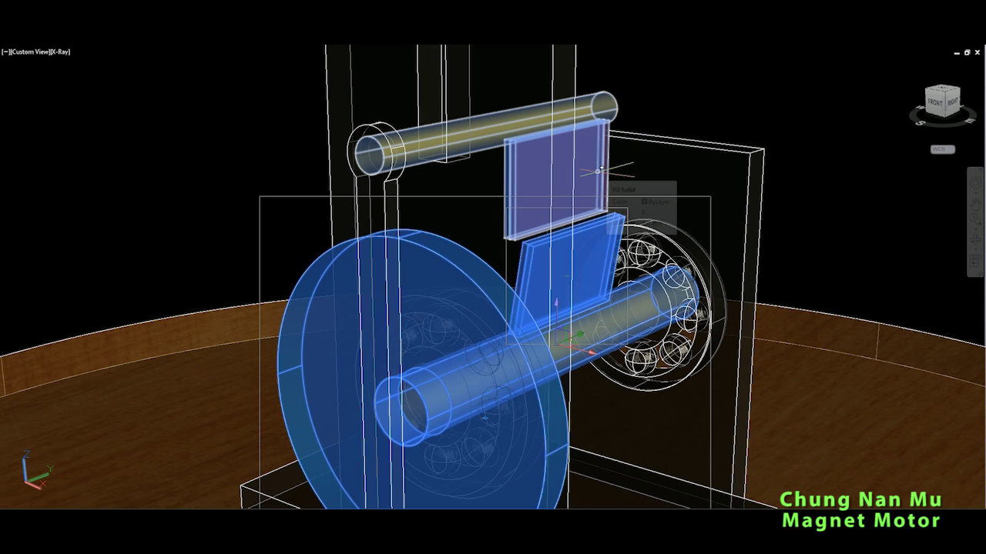
key(Escape)
Select the connecting rod and examine it from the front-right and the front, and clear the selection
click(383, 223)
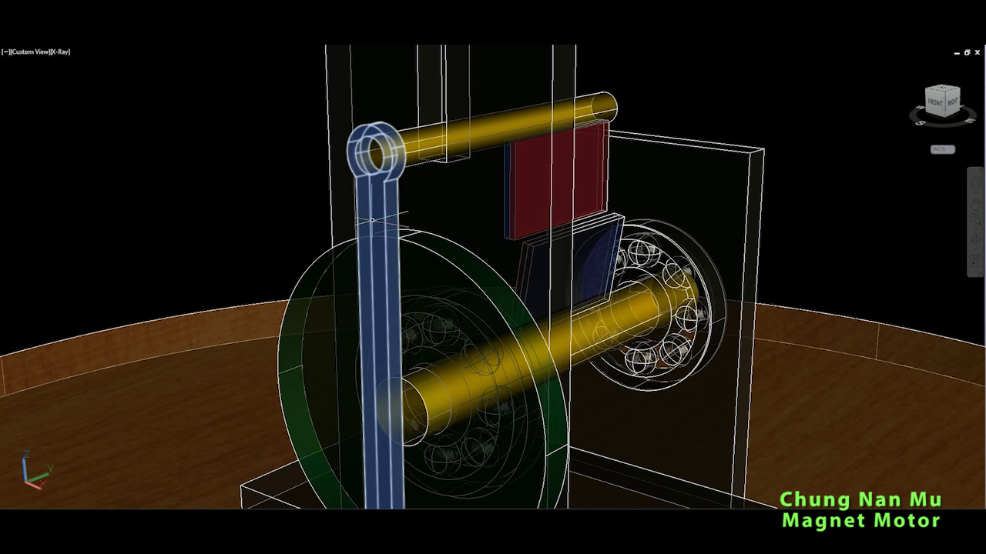
scroll(560, 179, down, 3)
scroll(531, 233, up, 2)
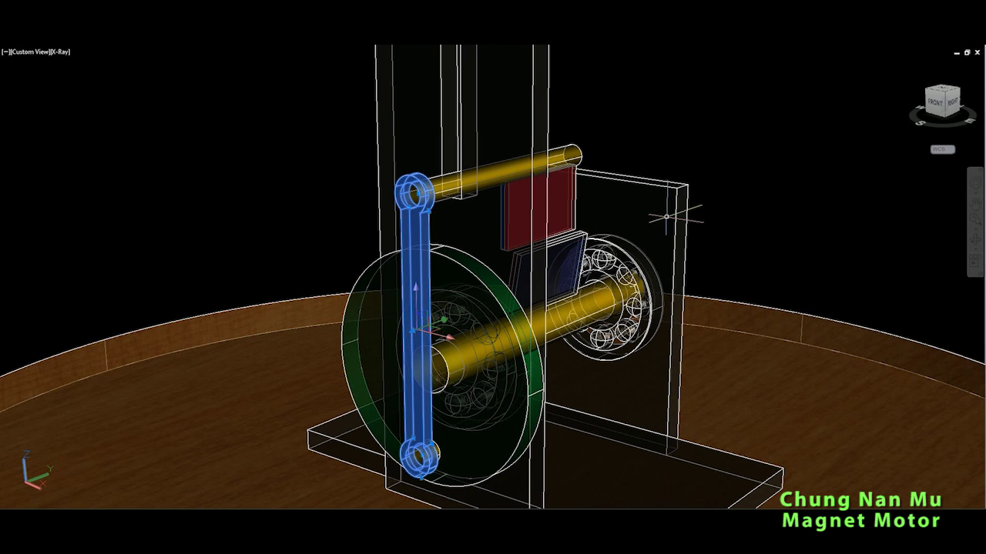
click(975, 240)
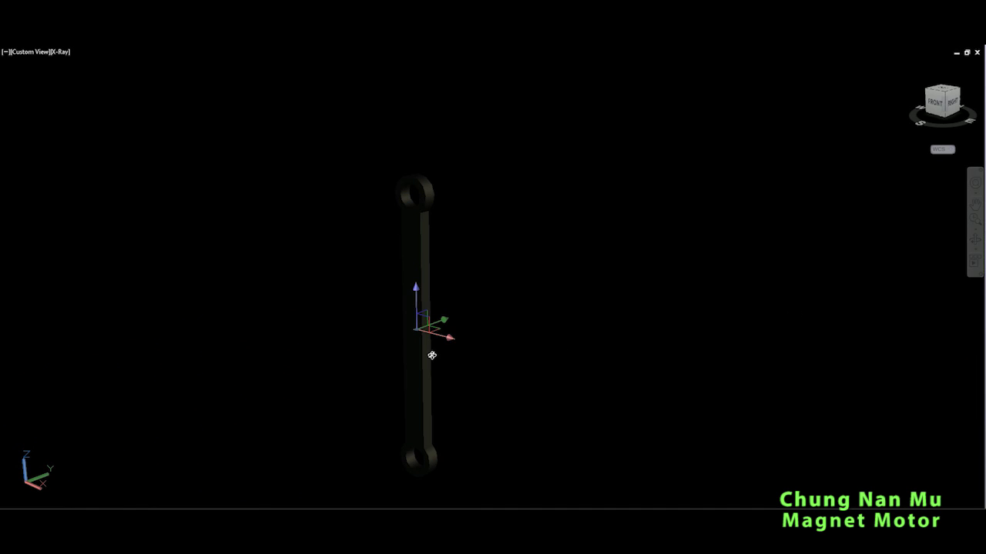
drag(431, 355, 508, 351)
key(Escape)
key(Escape)
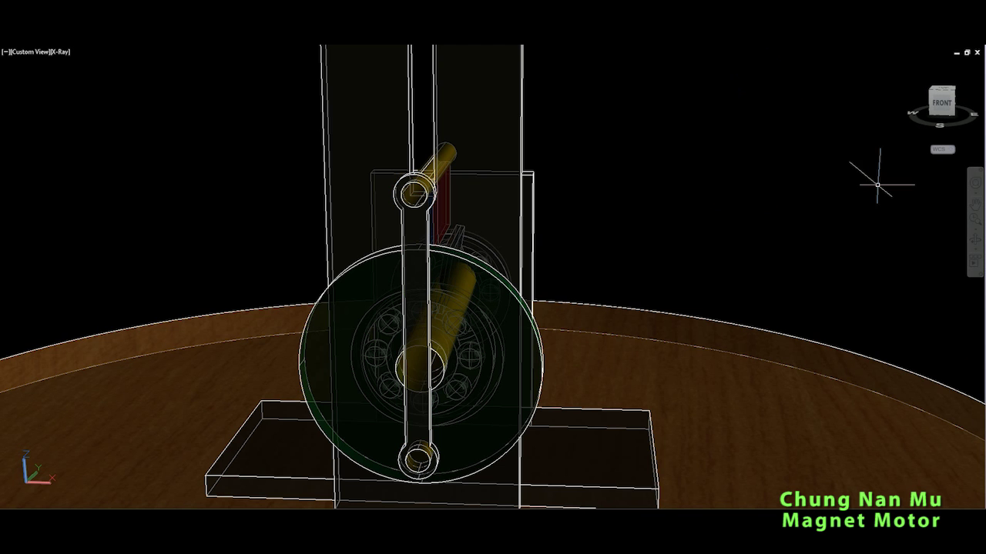
Select the rear bearing and the flywheel shaft, inspect them from the left and front-left, and clear the selection
click(976, 240)
drag(449, 304, 670, 301)
key(Escape)
click(327, 273)
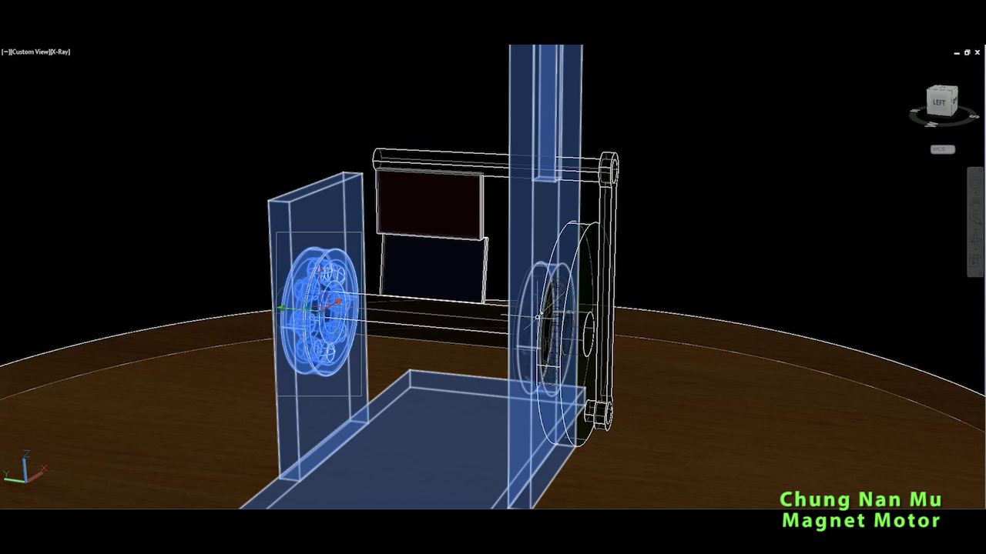
click(560, 315)
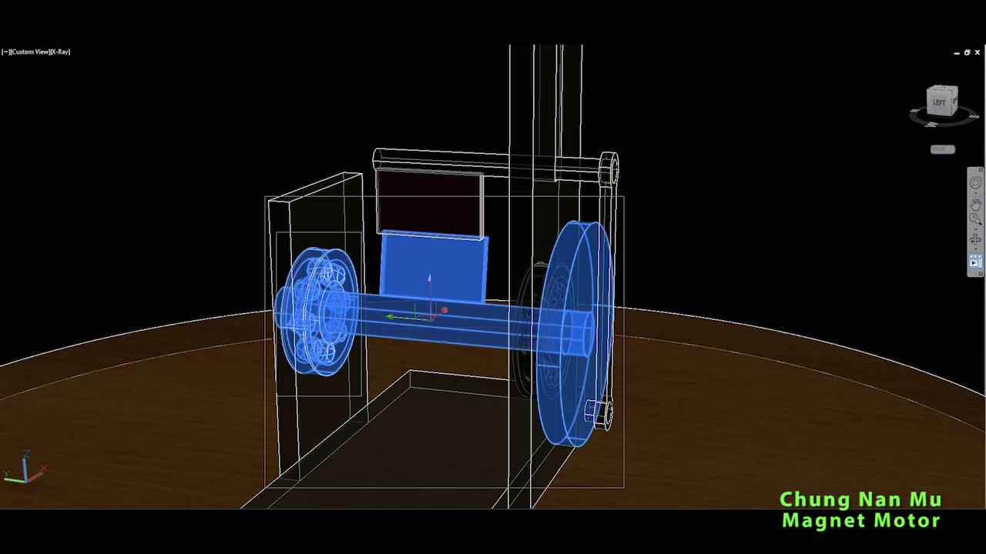
click(974, 239)
drag(637, 337, 579, 336)
key(Escape)
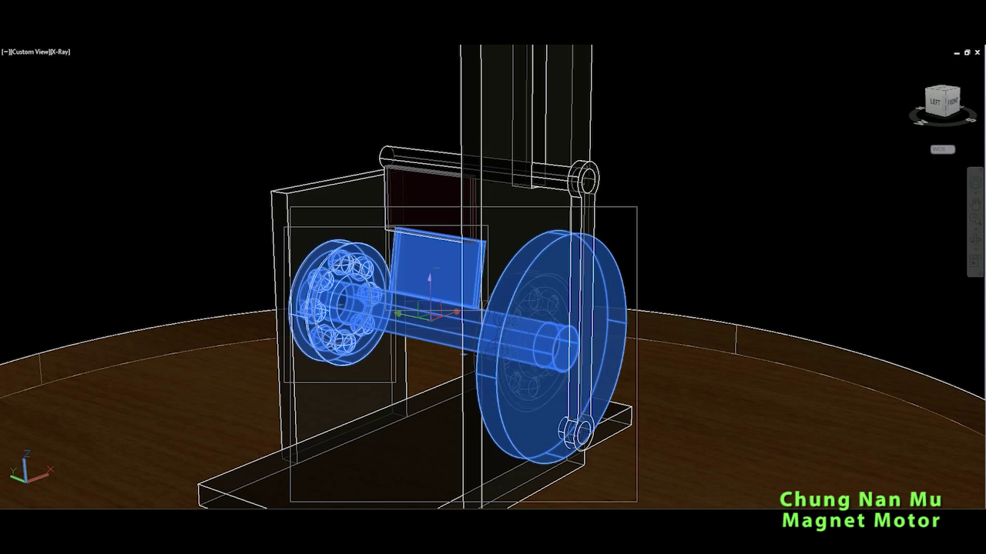
key(Escape)
Switch the visual style to Shaded with edges and highlight the upper magnet rod together with the flywheel shaft
click(755, 45)
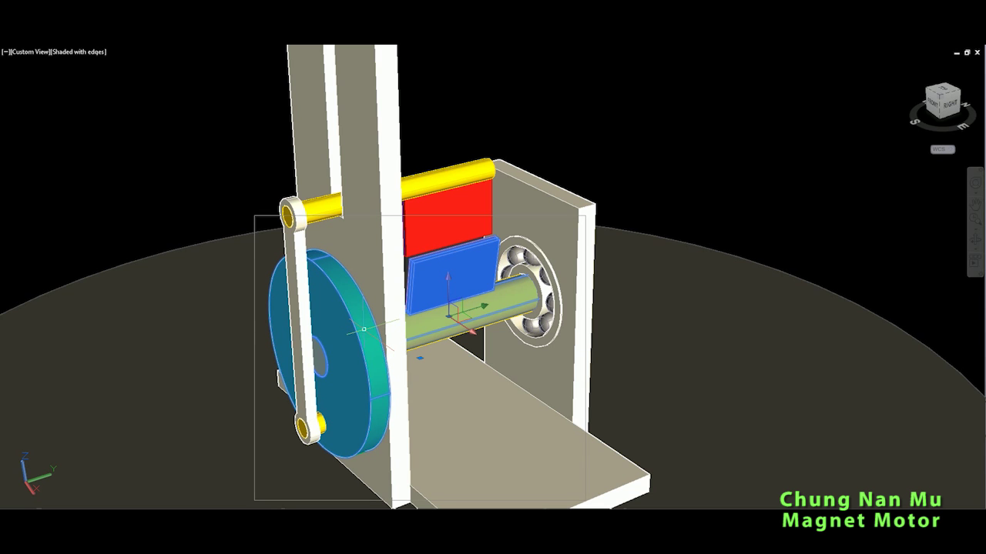
click(477, 208)
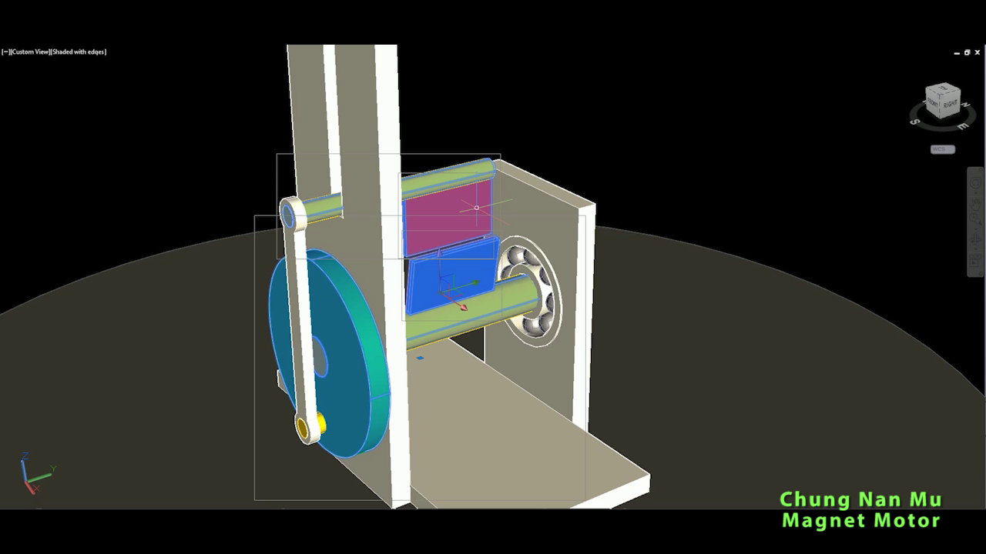
key(Escape)
Show the whole assembly from the front-right, highlight the flywheel shaft with its lower magnet, and clear the selection
scroll(476, 208, down, 6)
click(975, 204)
drag(636, 213, 691, 235)
click(975, 241)
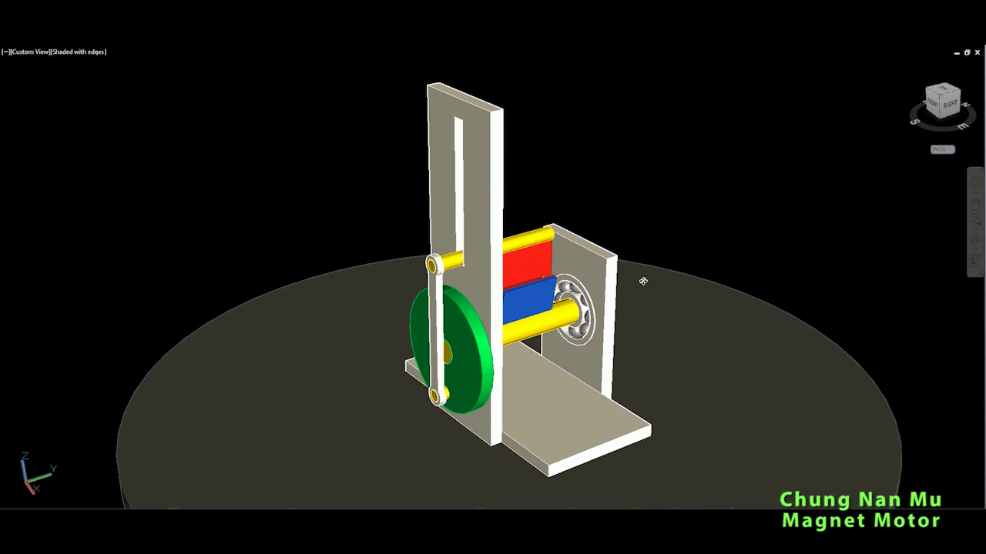
click(535, 288)
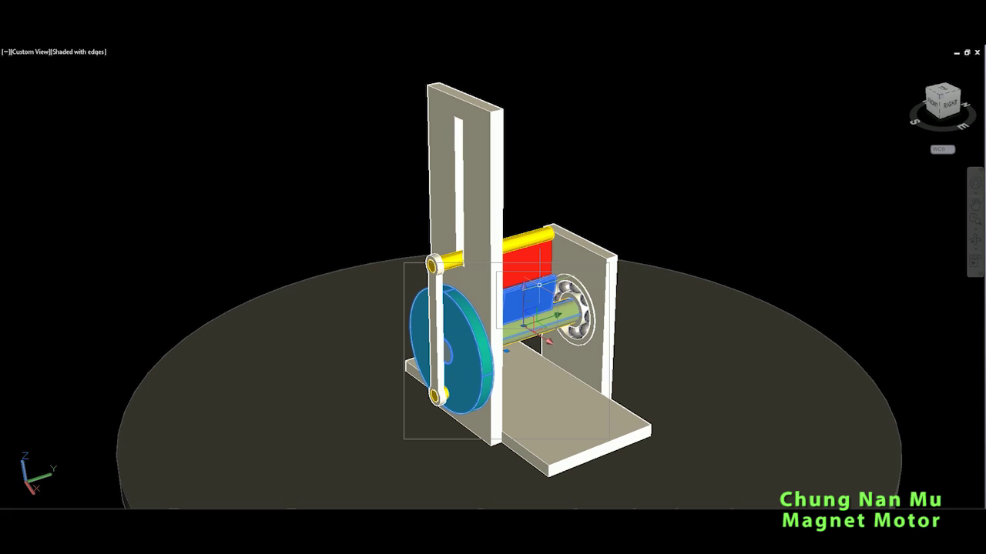
key(Escape)
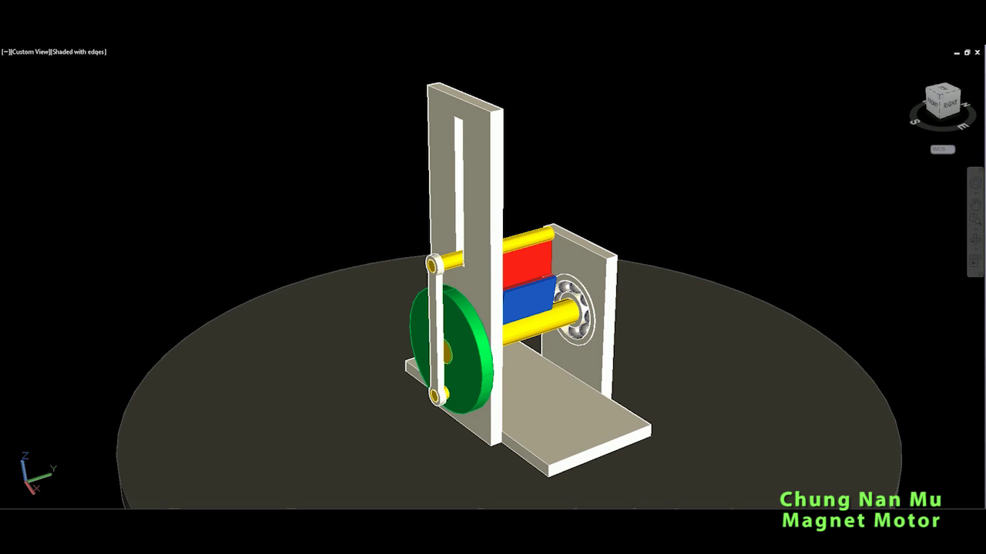
Highlight the connecting rod, upper magnet rod and flywheel shaft together as the moving parts, and clear the selection
click(437, 324)
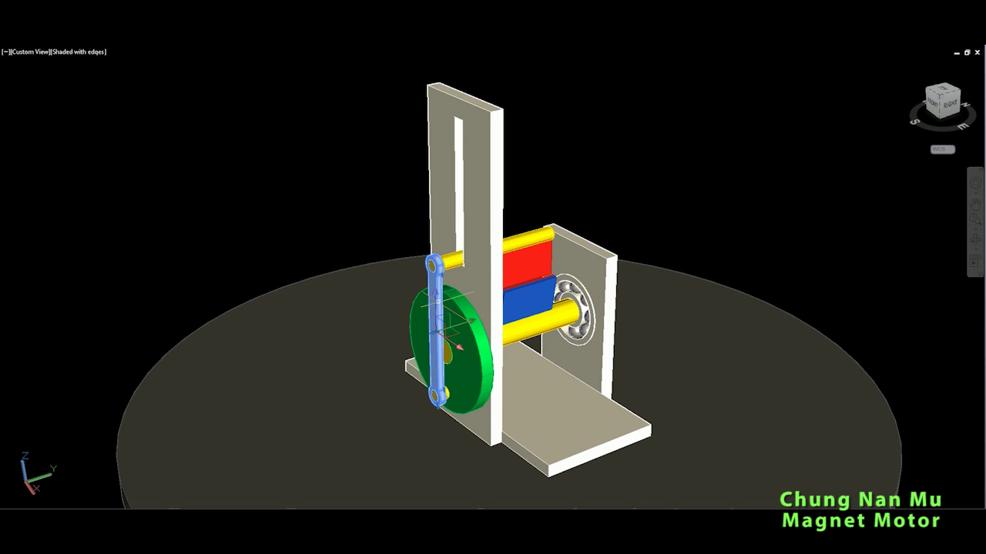
click(452, 257)
click(471, 330)
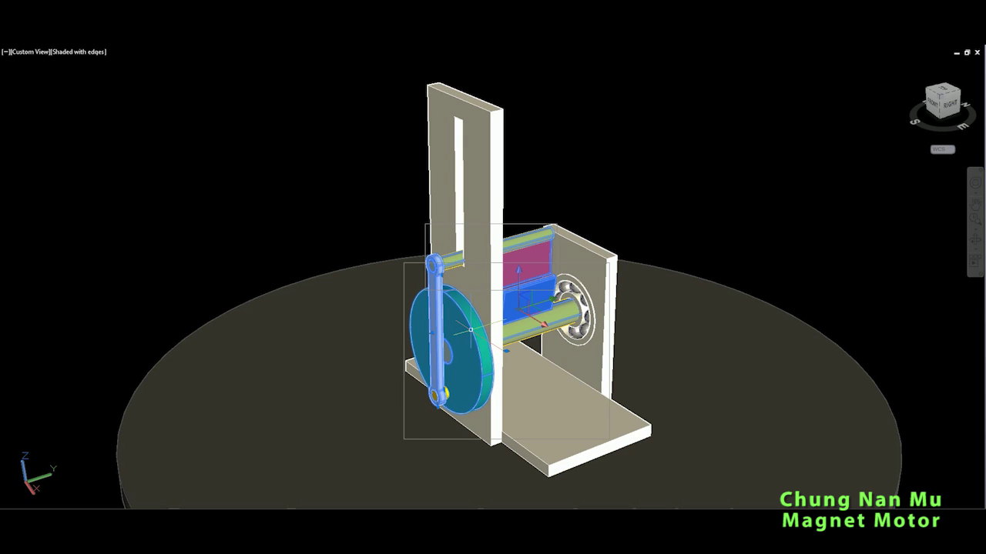
key(Escape)
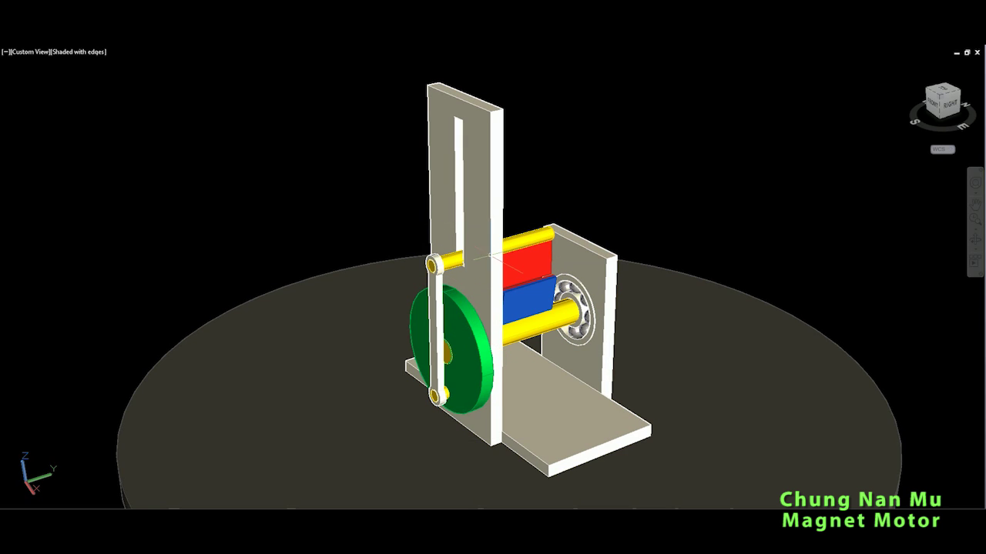
Inspect the complete motor from the back and the front, examining the magnets, bearings, slotted upright and flywheel
click(974, 242)
drag(704, 319, 426, 285)
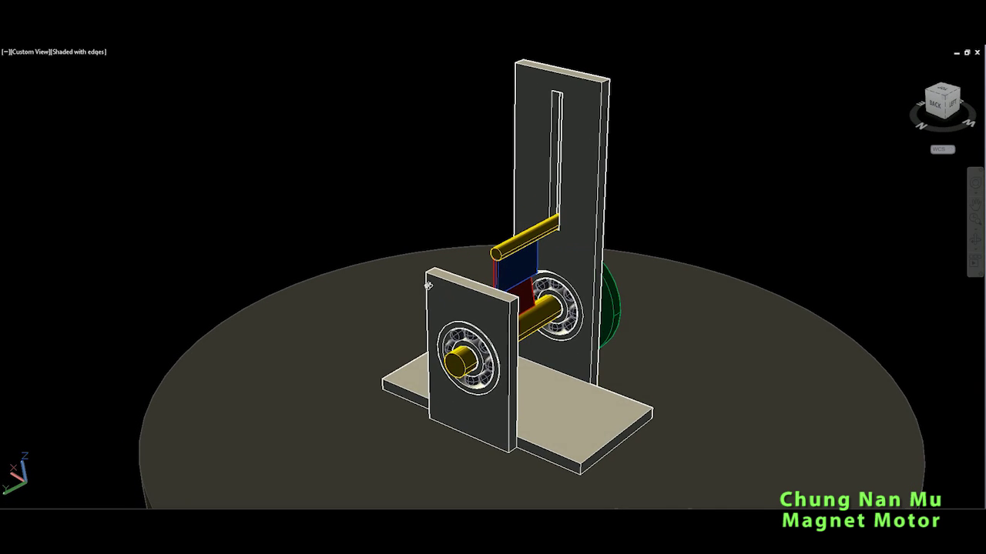
scroll(492, 273, up, 1)
scroll(492, 273, up, 2)
drag(492, 273, 495, 331)
drag(615, 350, 525, 315)
scroll(563, 345, down, 2)
drag(616, 330, 476, 330)
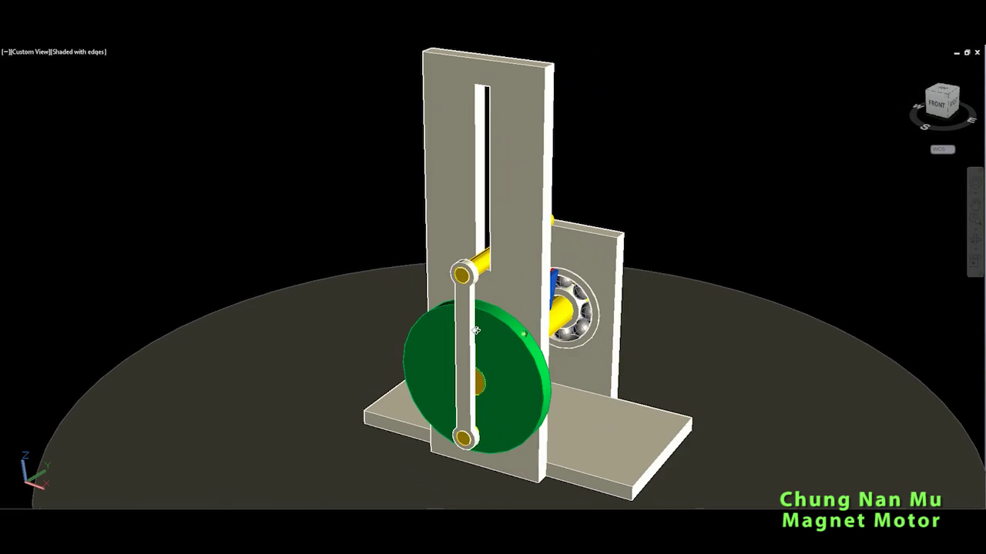